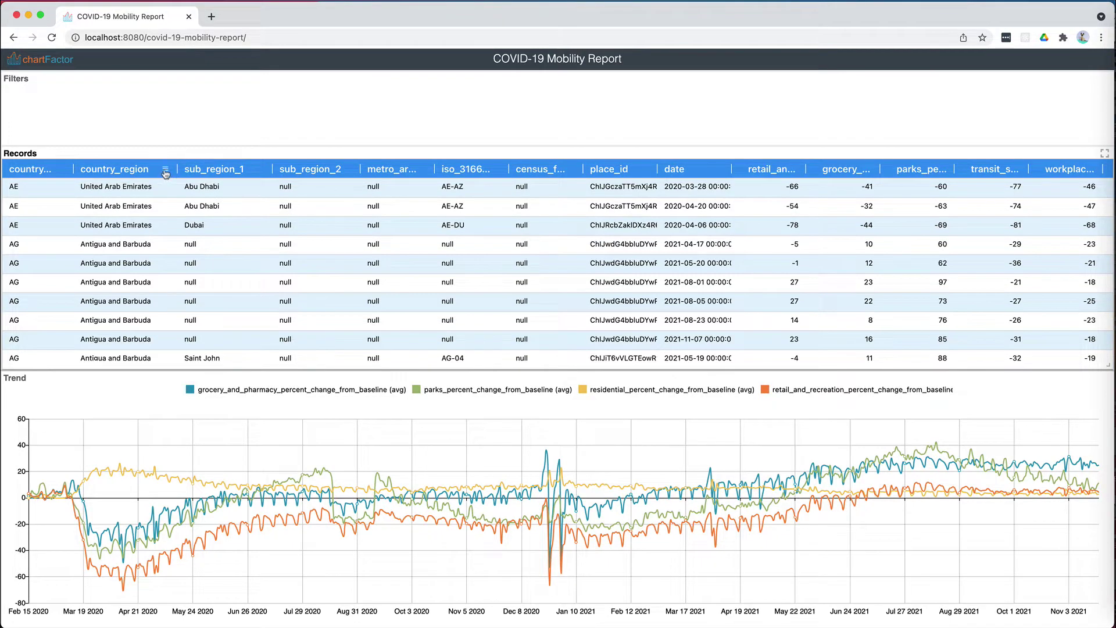
Step: Filter the columns to country United States, state Virginia and county Fairfax County
click(165, 173)
text(uni)
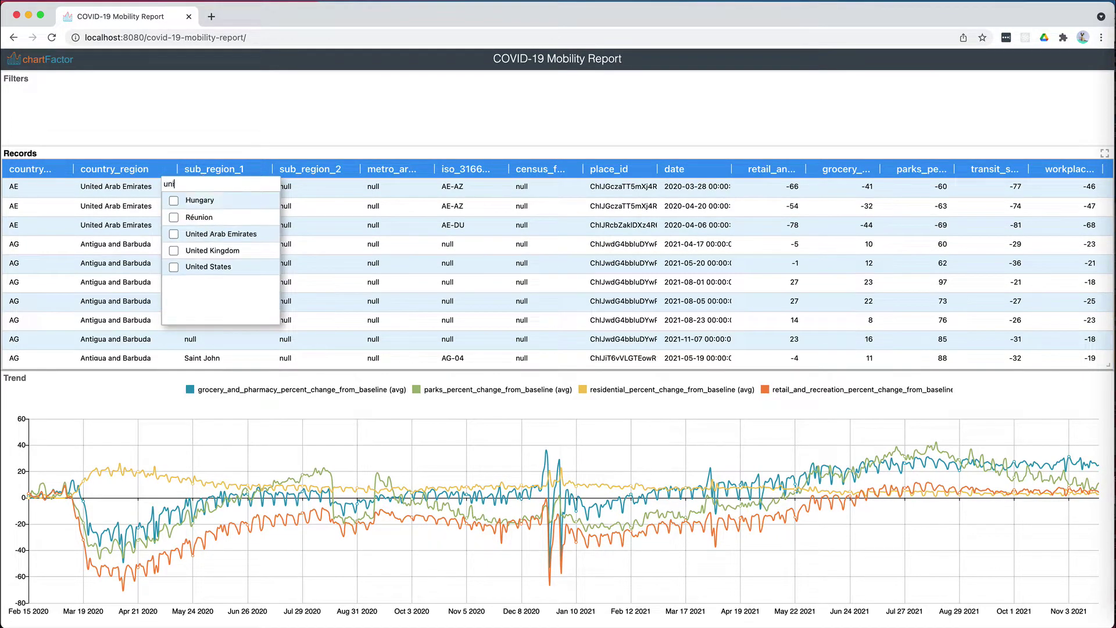
text(ted)
click(173, 234)
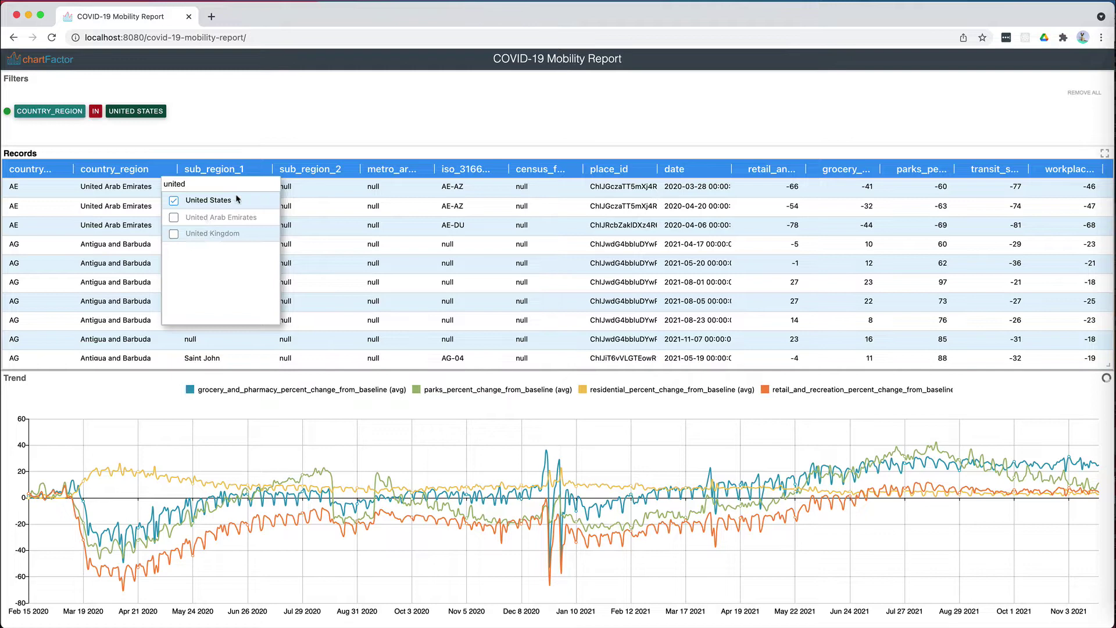
click(261, 178)
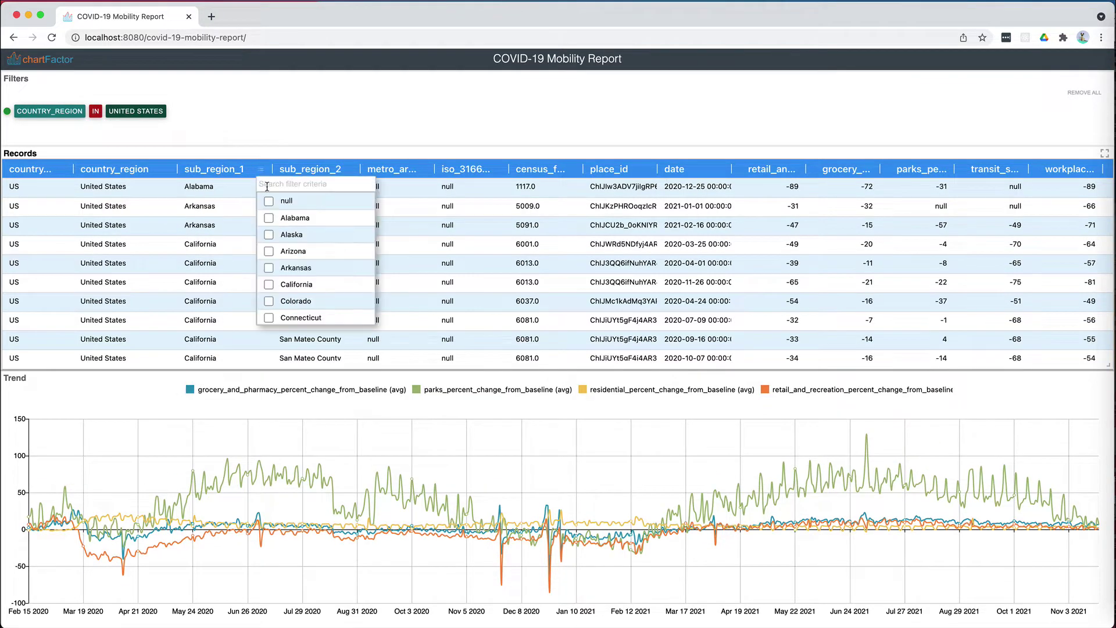
text(virg)
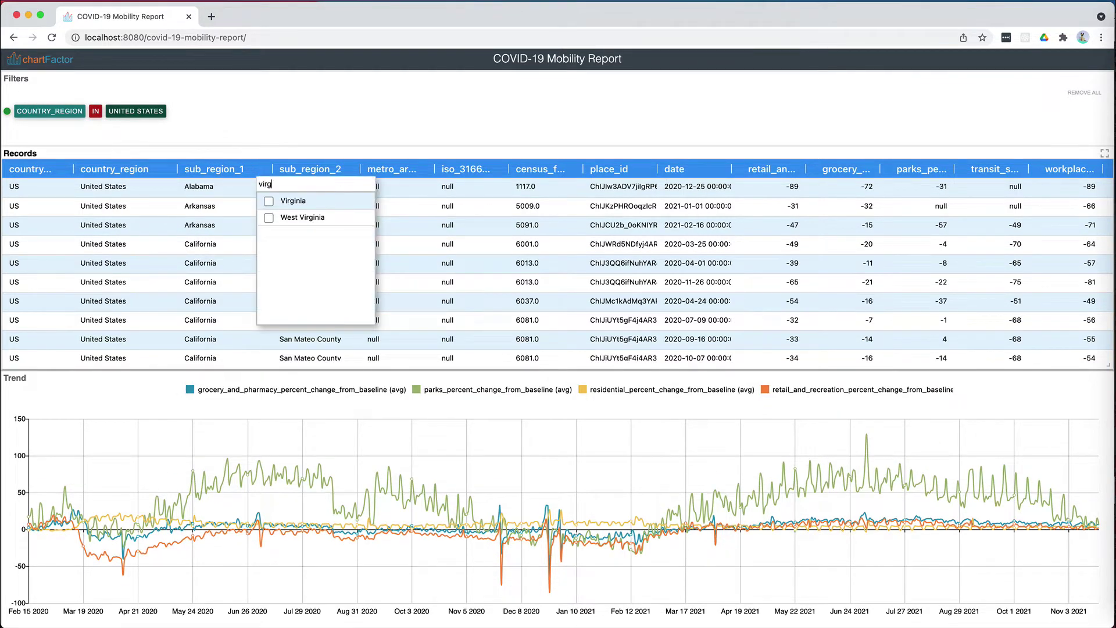
click(269, 203)
click(350, 164)
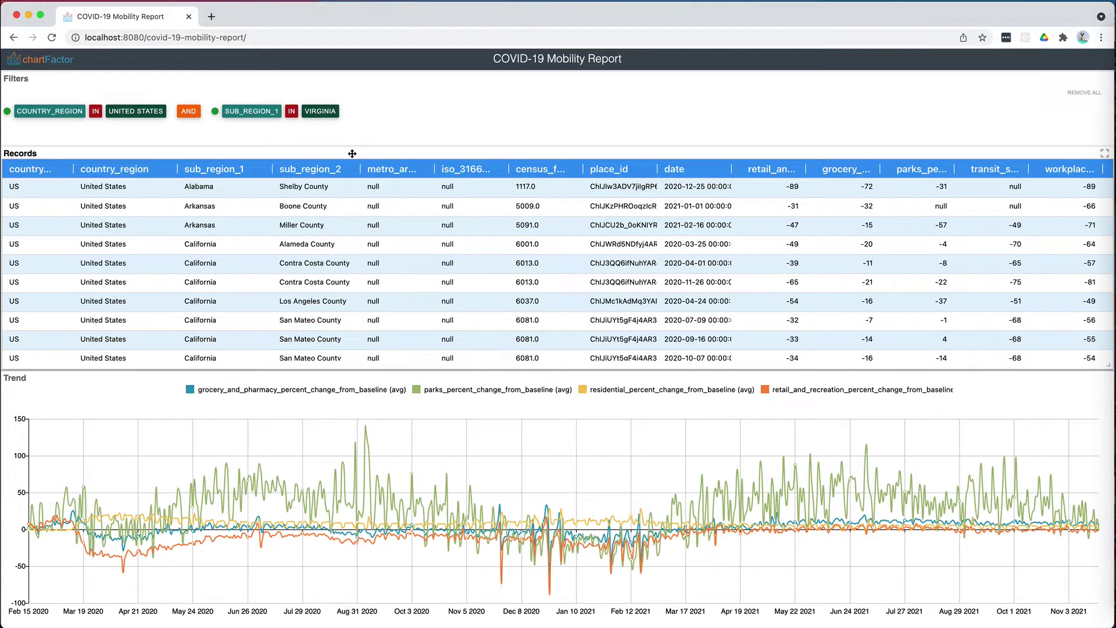
click(349, 169)
text(fa)
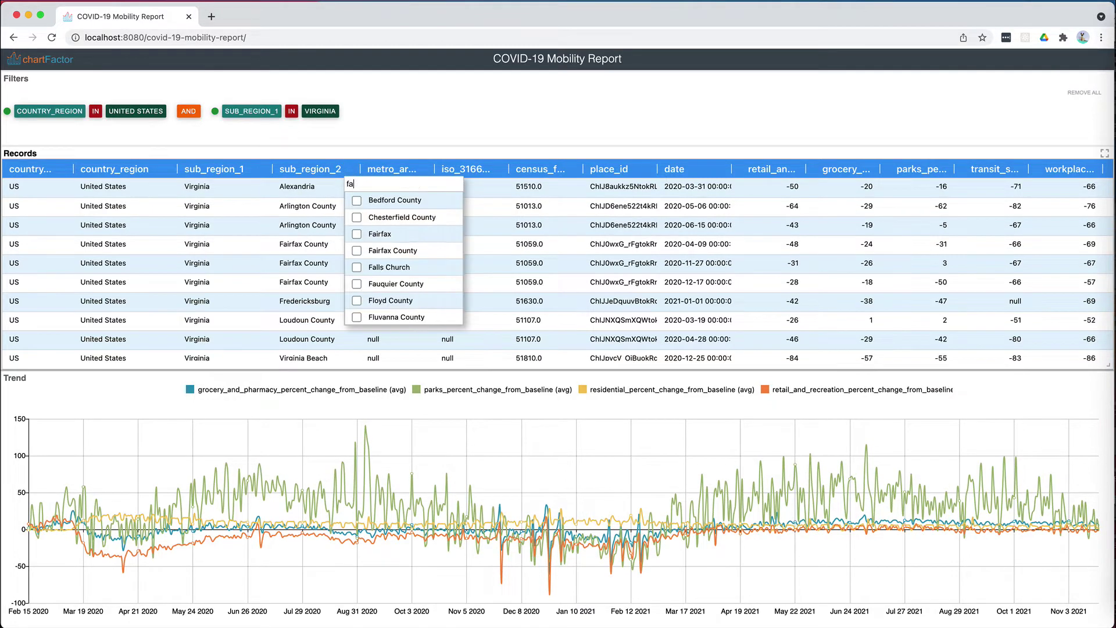
text(irfa)
click(357, 217)
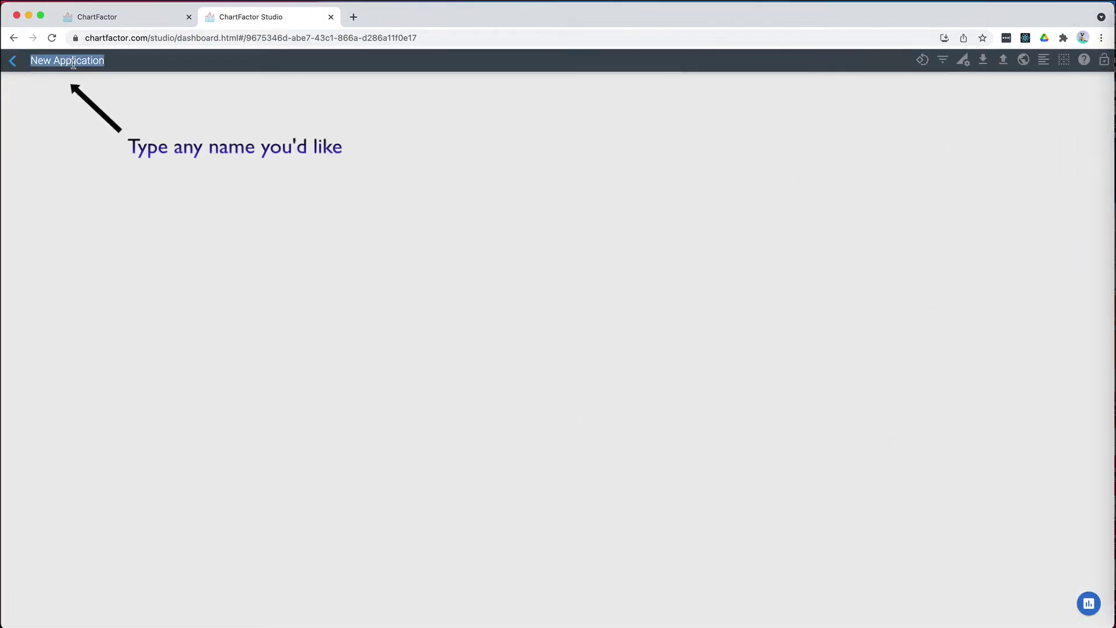
text(COVID-19 Mobility Report)
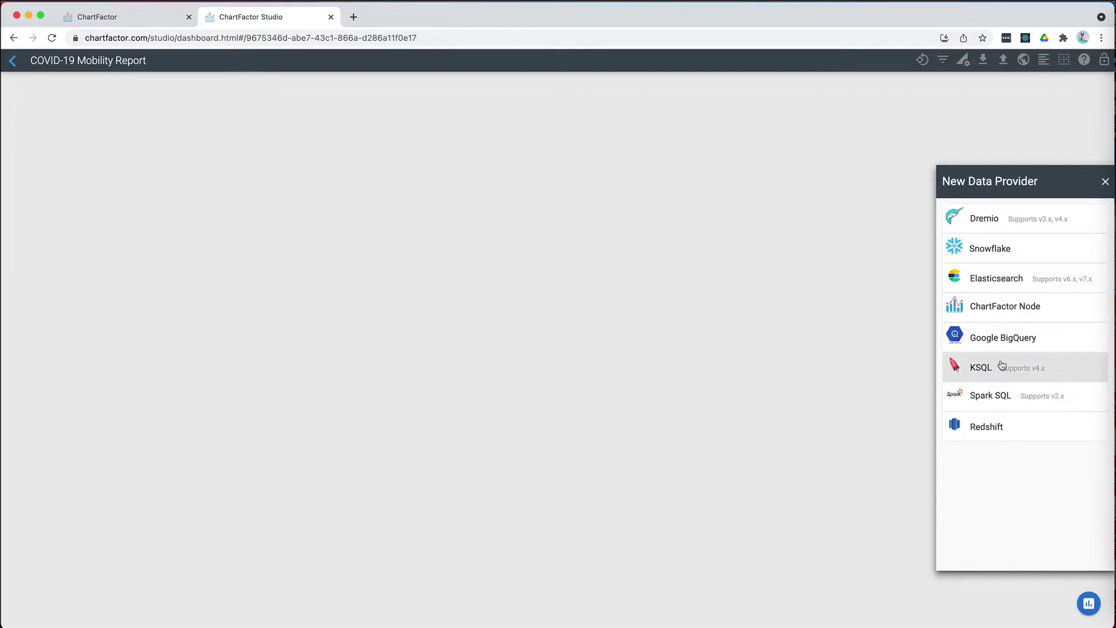
Step: Save a Google BigQuery provider named 'BigQuery' with project ID tidal-solstice-206117
click(997, 341)
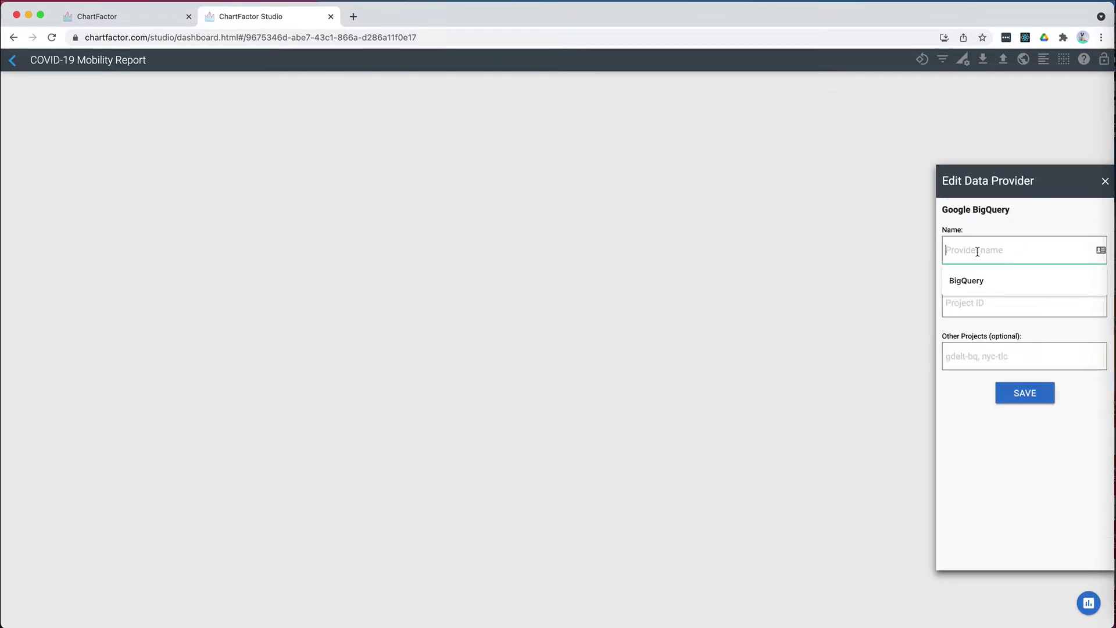
click(973, 282)
click(969, 302)
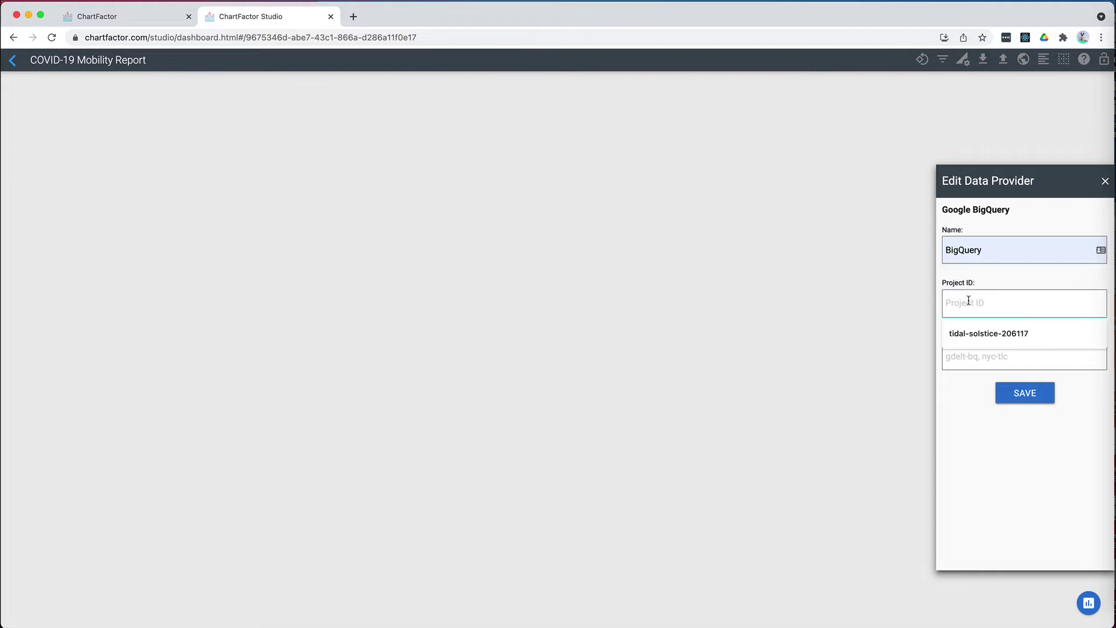
click(974, 336)
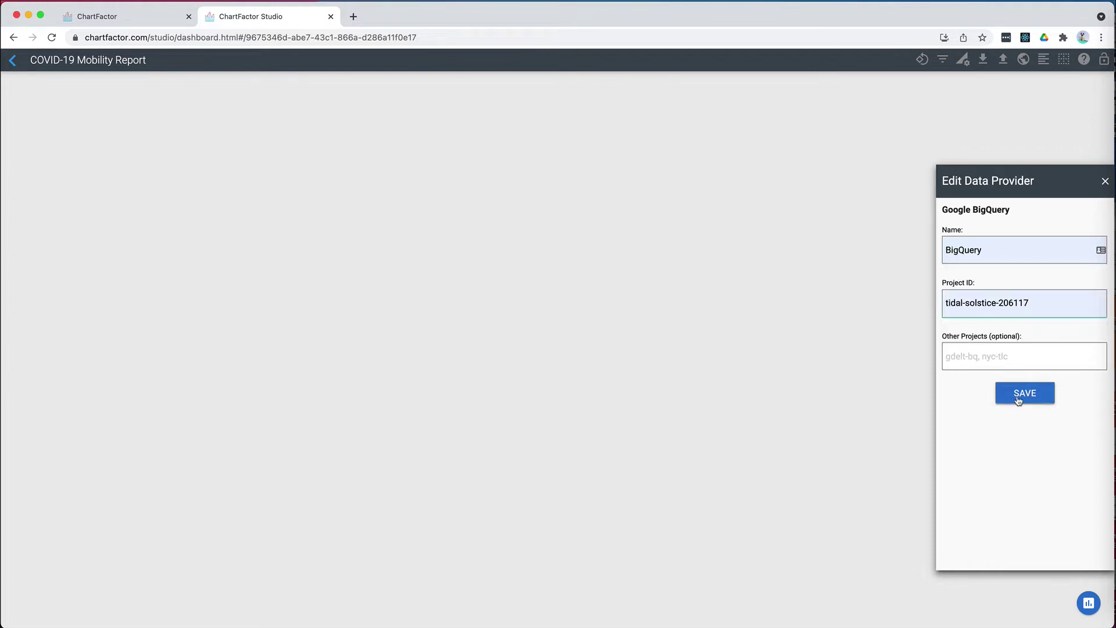
click(1025, 397)
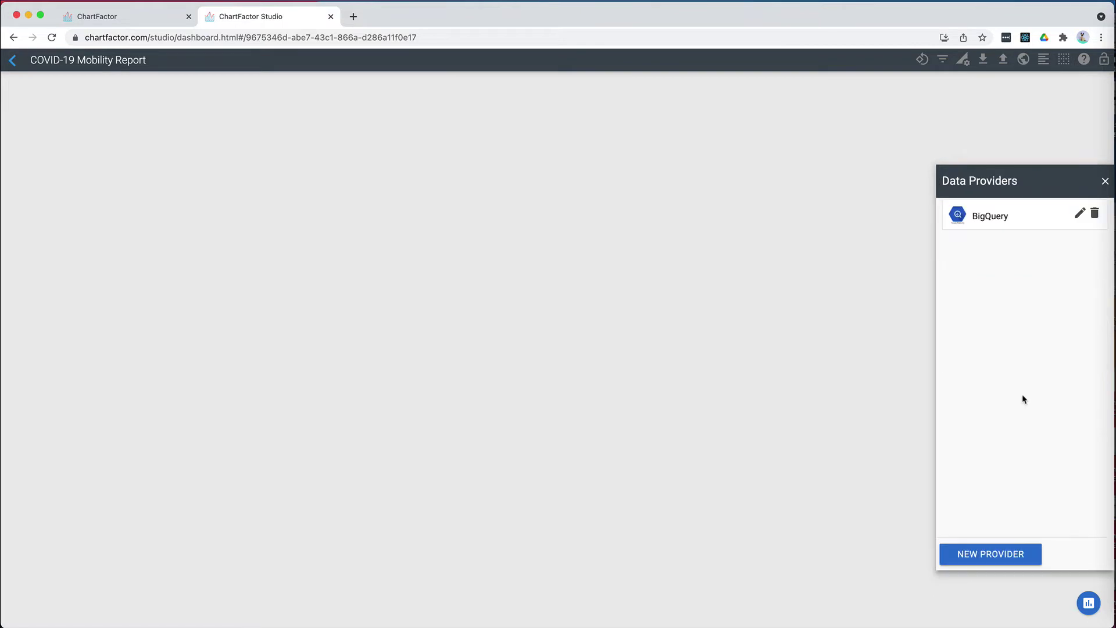
Step: Open the BigQuery provider's Data Sources and allow access with the chosen Google account
click(979, 224)
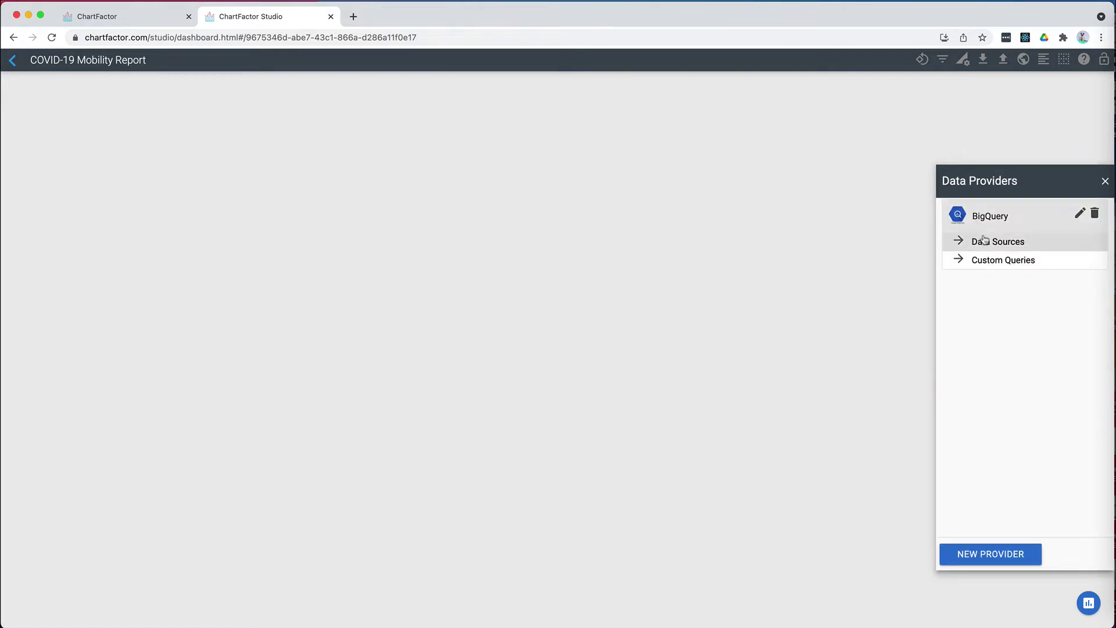
click(986, 248)
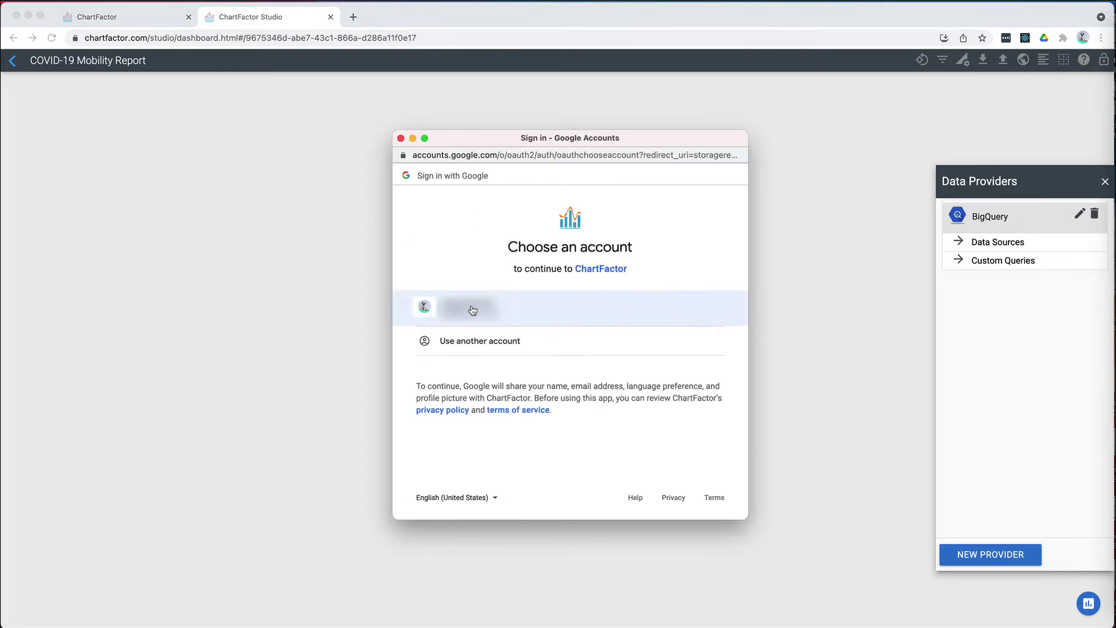
click(471, 309)
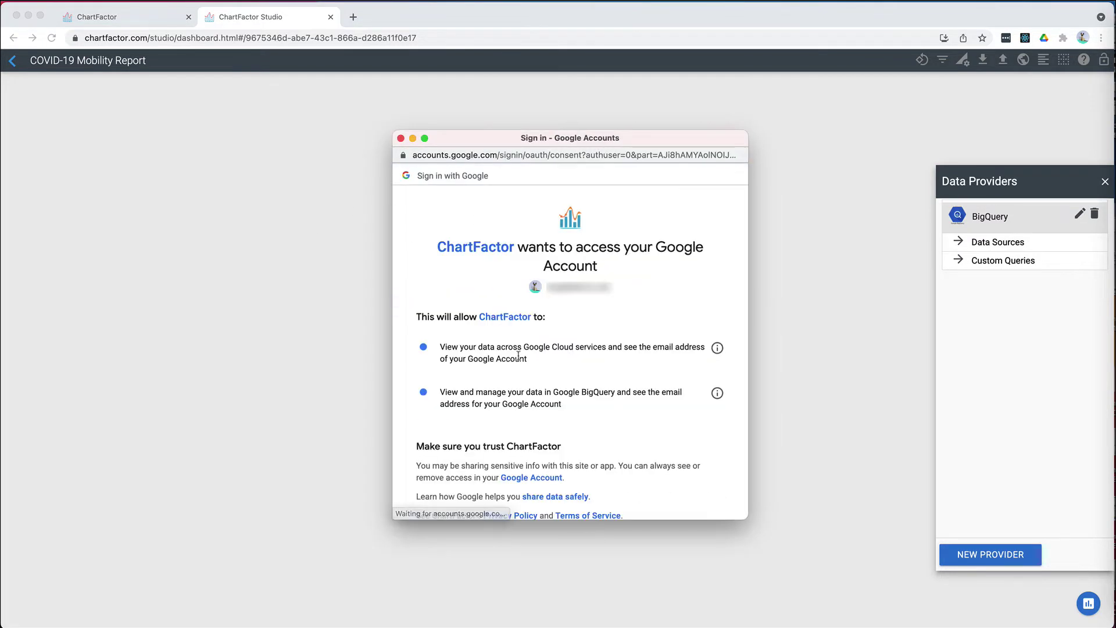
scroll(532, 418, down, 3)
click(644, 441)
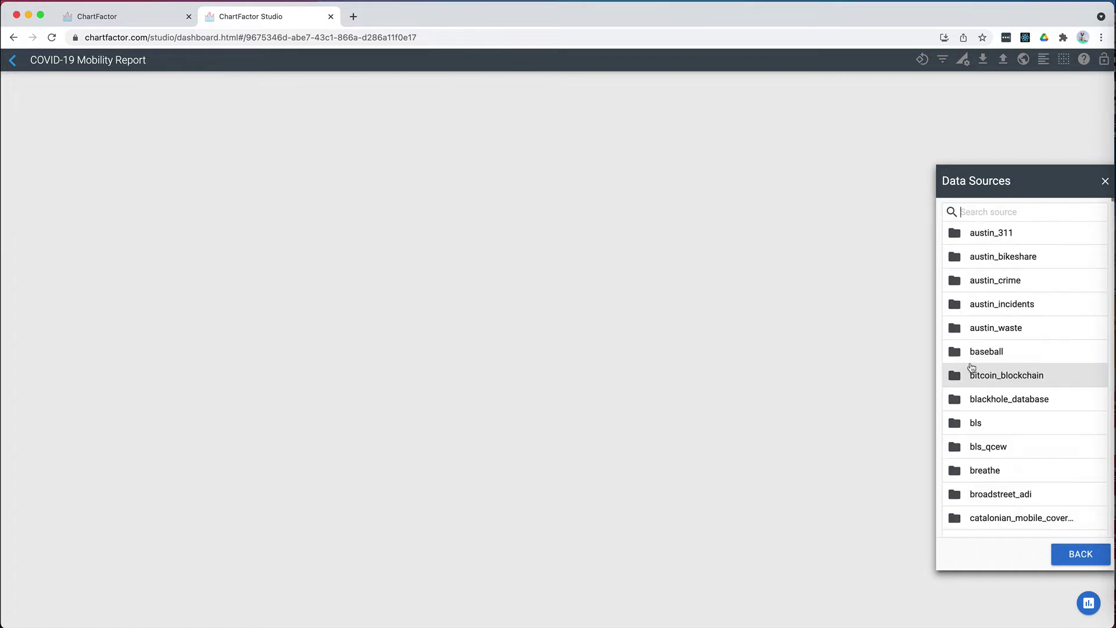
text(covid)
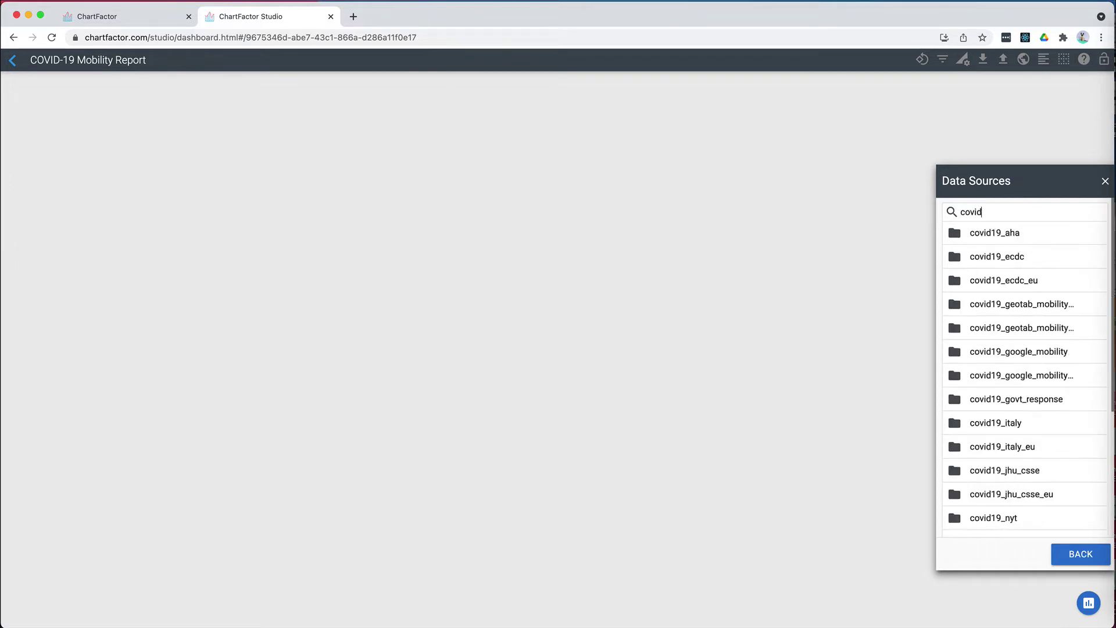
Step: Load the mobility_report table from the covid19_google_mobility dataset into a new visual
click(1049, 355)
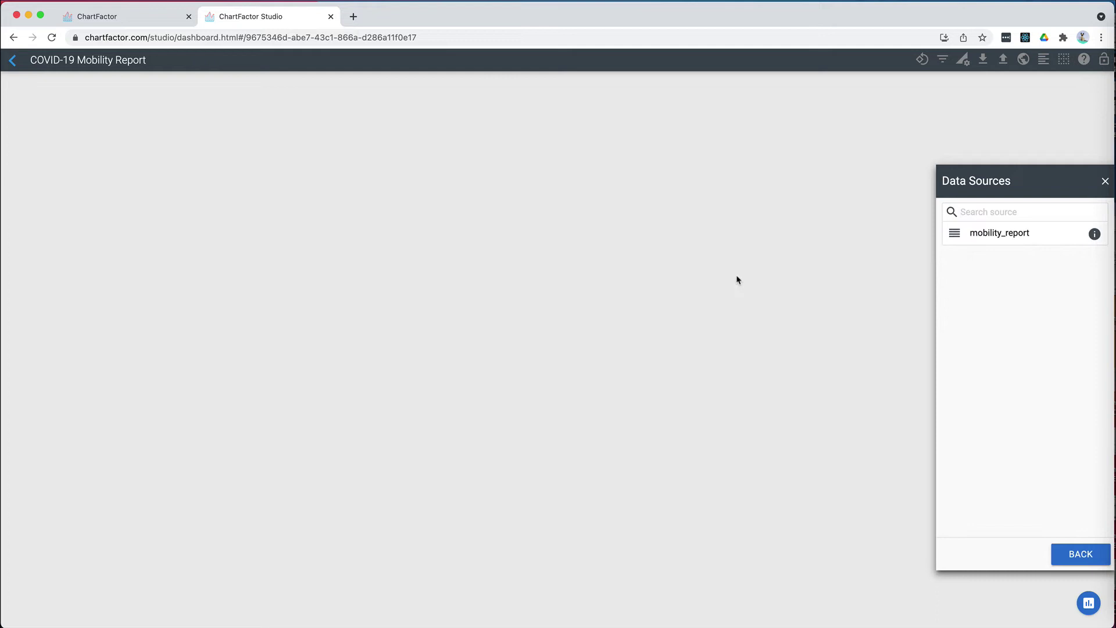
click(994, 235)
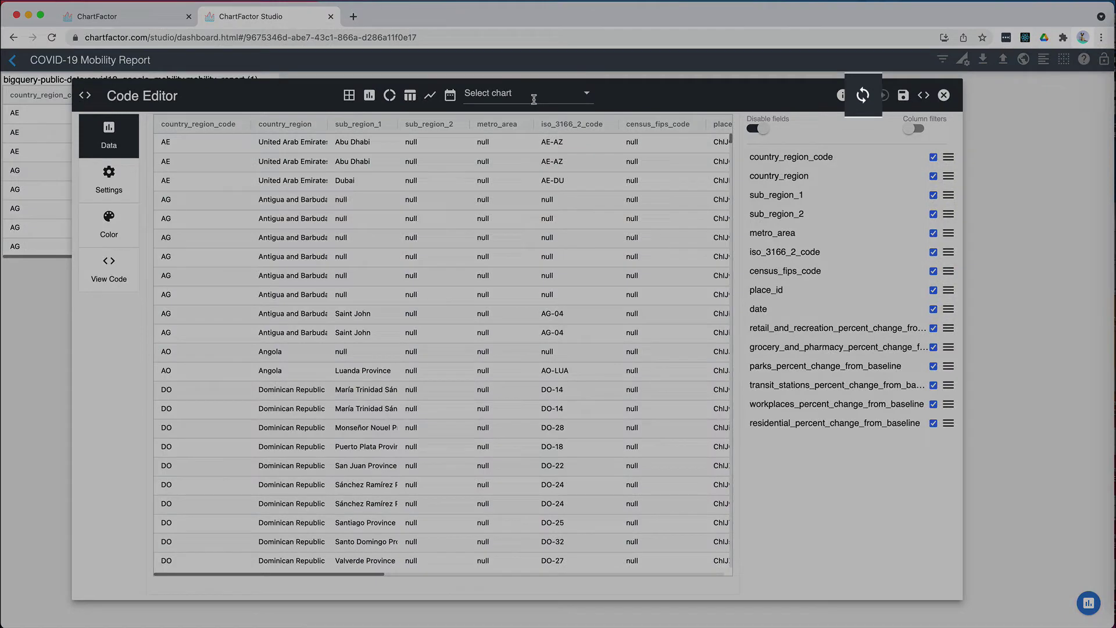
Step: Switch queries to manual run, enable column filters, and size the columns to fit
click(861, 98)
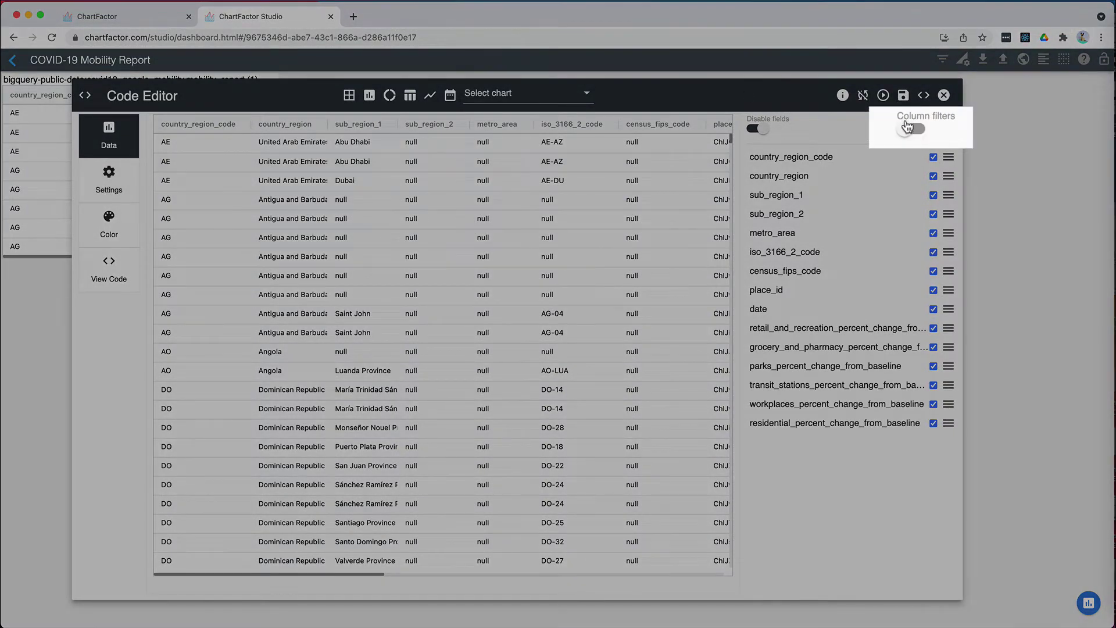
click(907, 127)
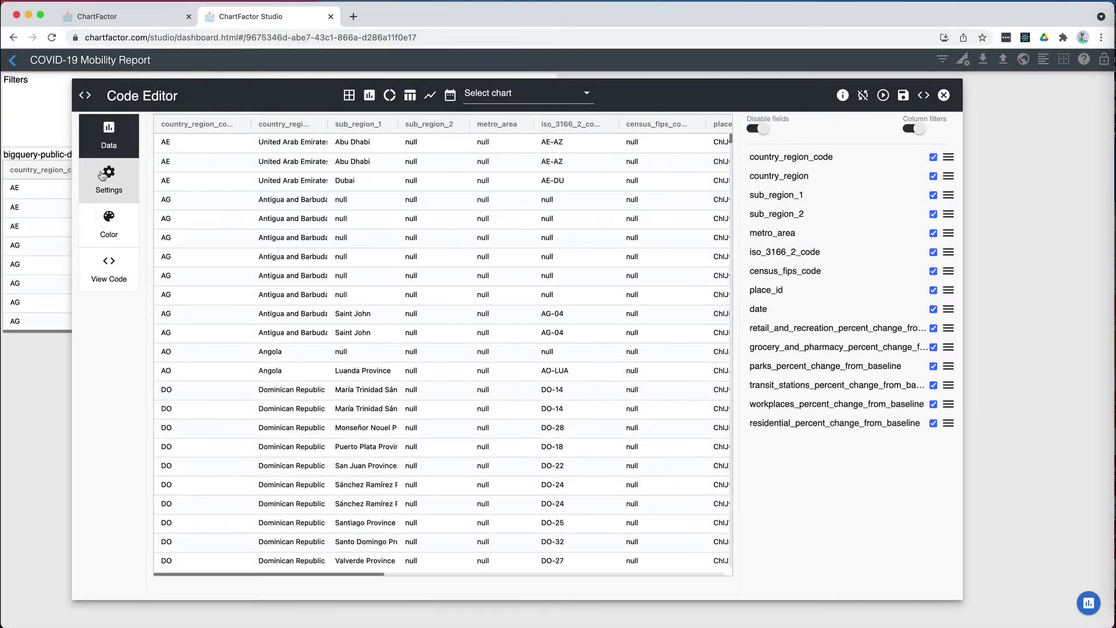
click(108, 179)
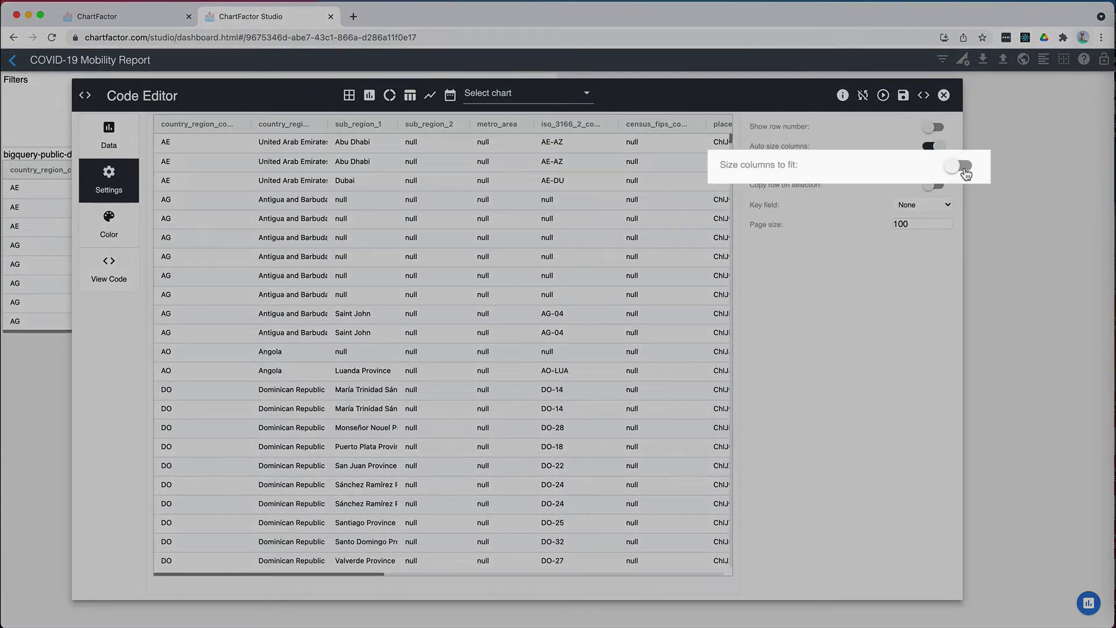
click(963, 168)
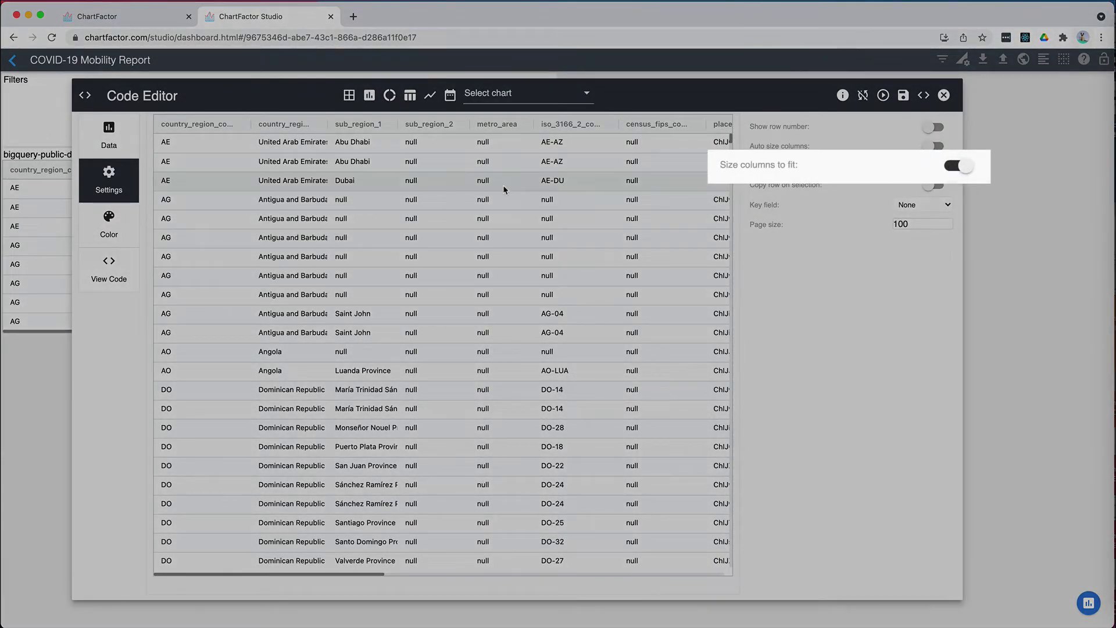
Step: Apply a blue-header colour theme to the table and save it to the dashboard
click(115, 229)
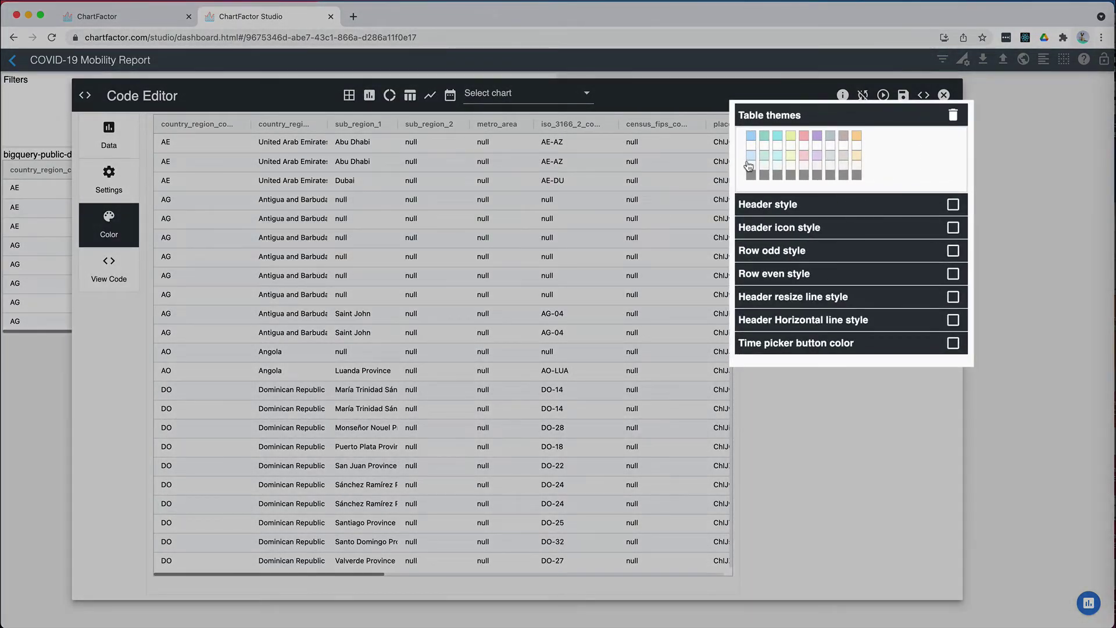
click(747, 167)
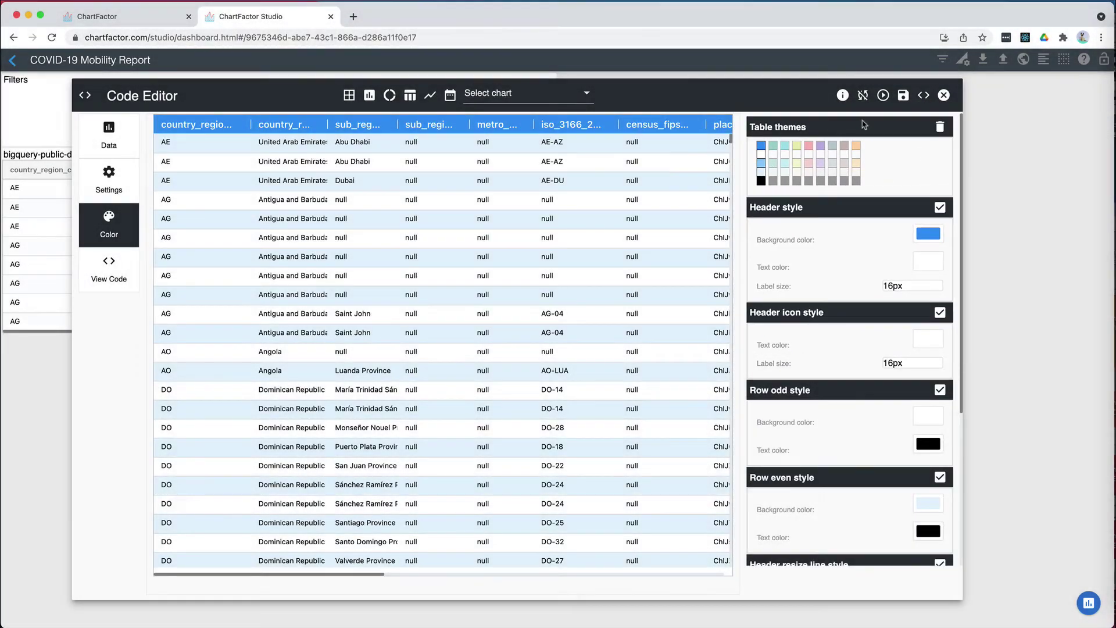
click(903, 94)
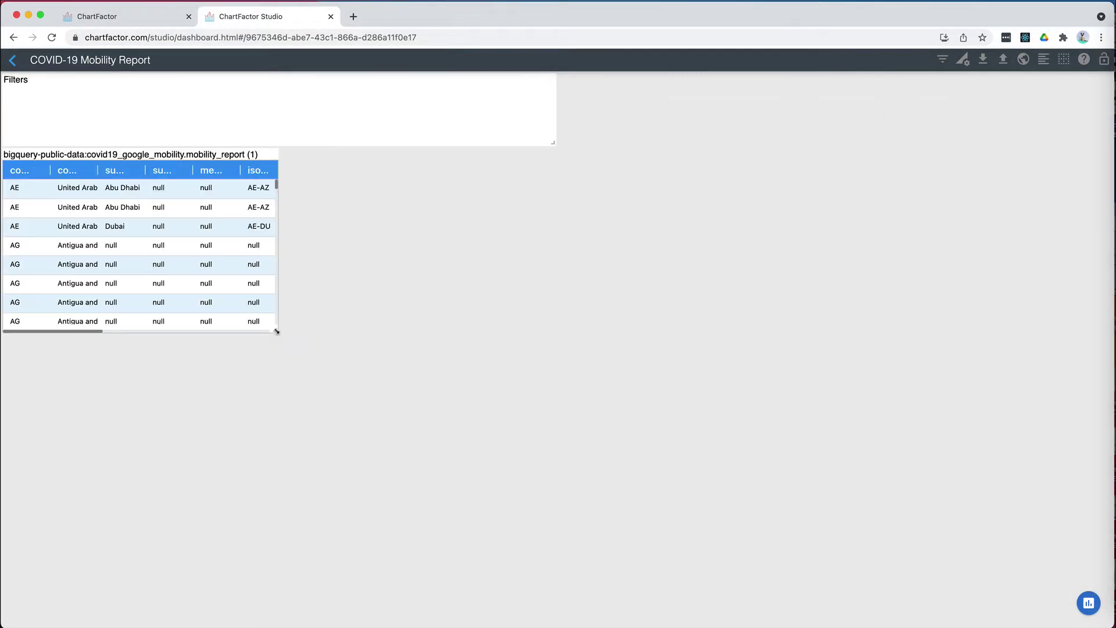
Step: Widen the records table and Filters panel to full width, then duplicate the table for editing
drag(276, 332, 1043, 387)
mouse_move(1081, 165)
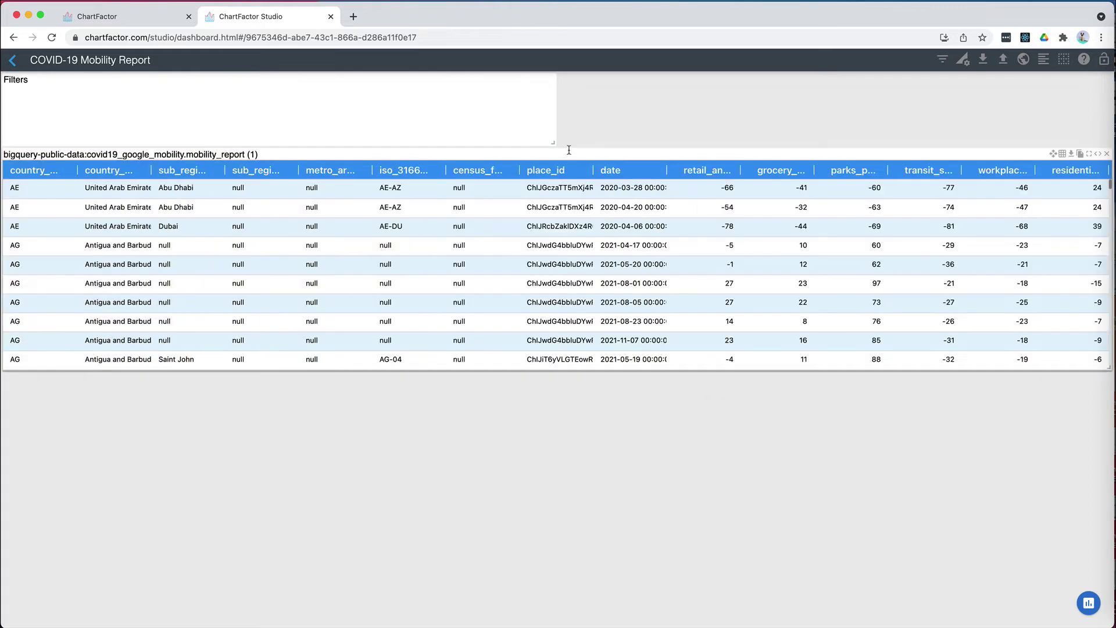
drag(553, 142, 1073, 141)
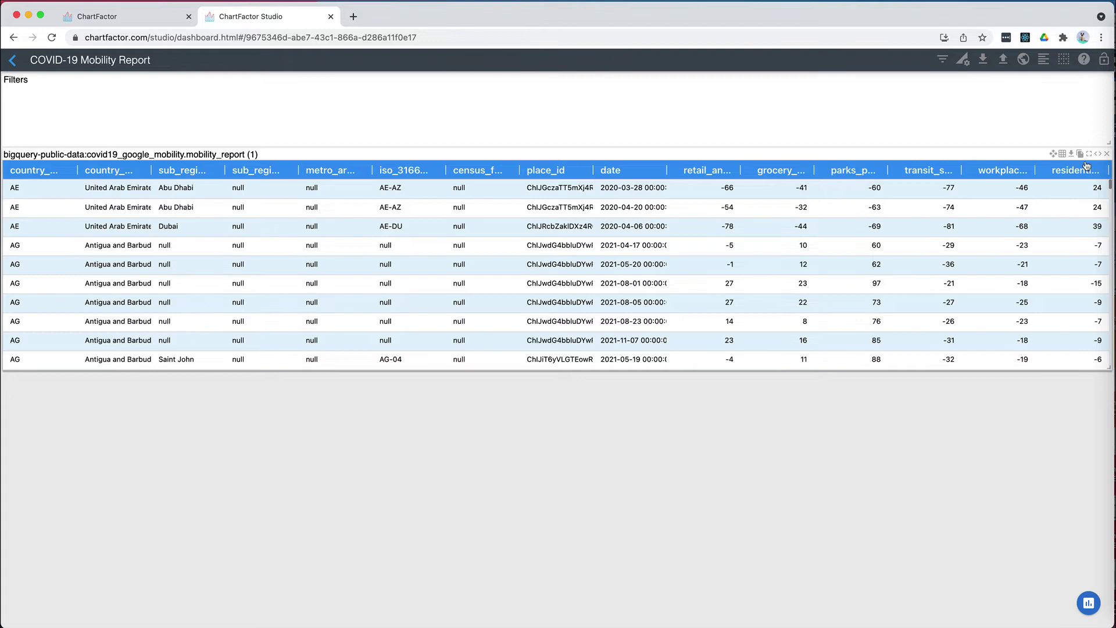
click(1080, 154)
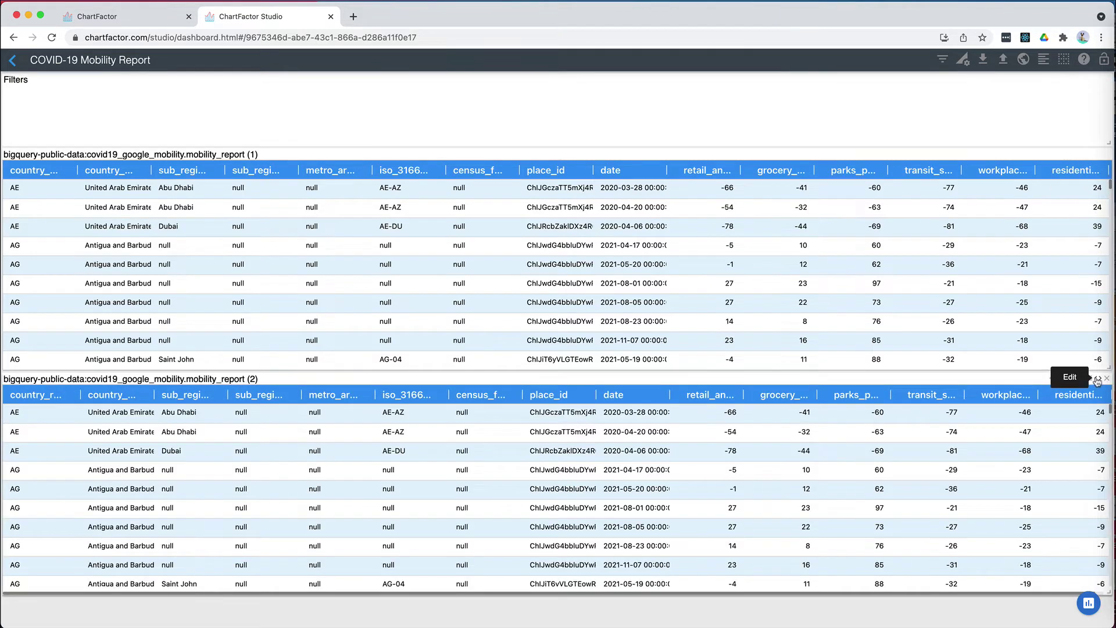
click(1098, 380)
Step: Change the duplicated widget's chart type to Multimetric Trend
click(480, 95)
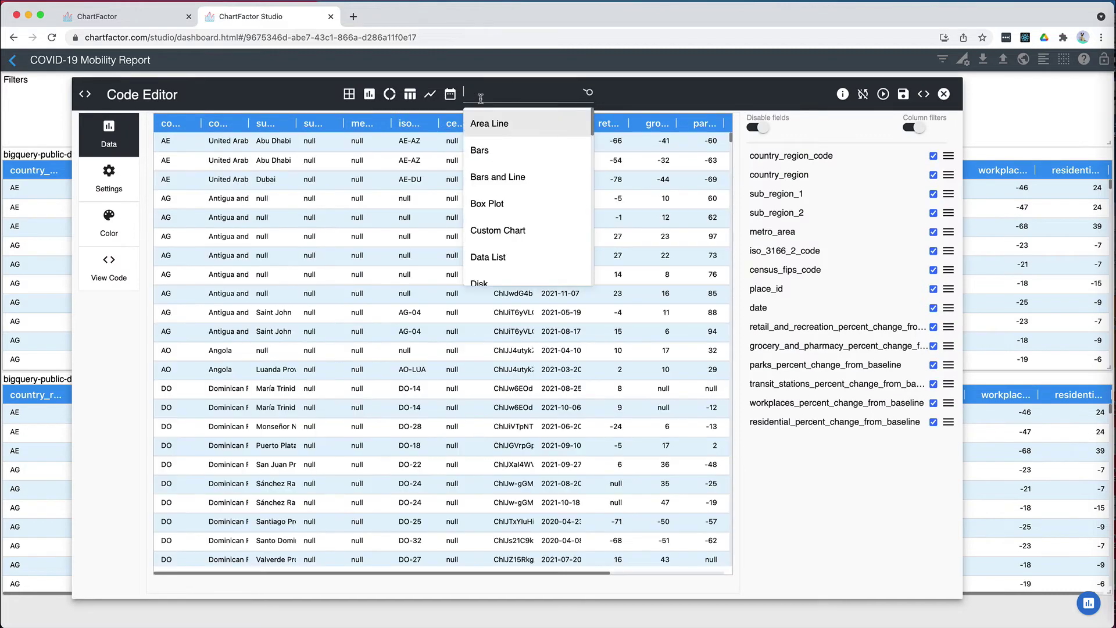
text(multim)
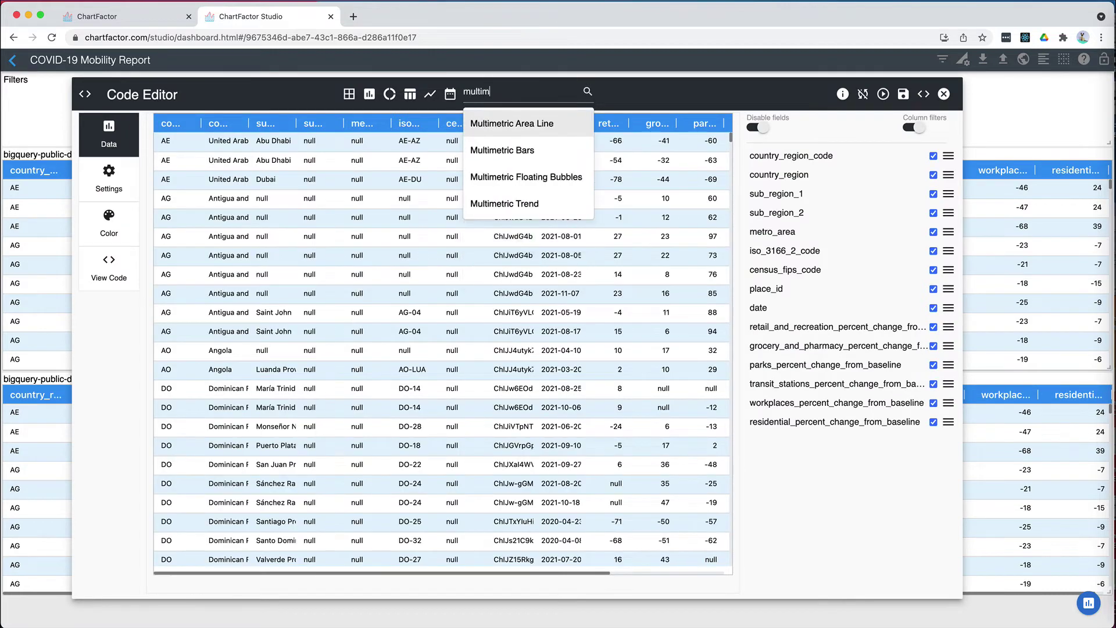
text(e)
click(488, 203)
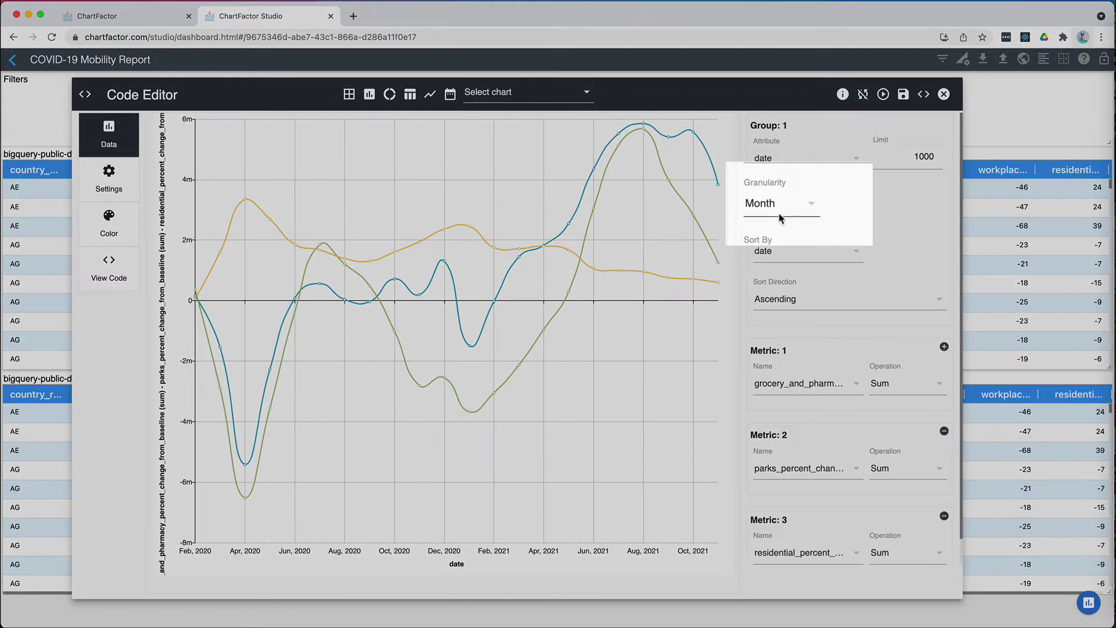
Step: Set the trend granularity to Day and the three metrics' operation to Average
click(778, 213)
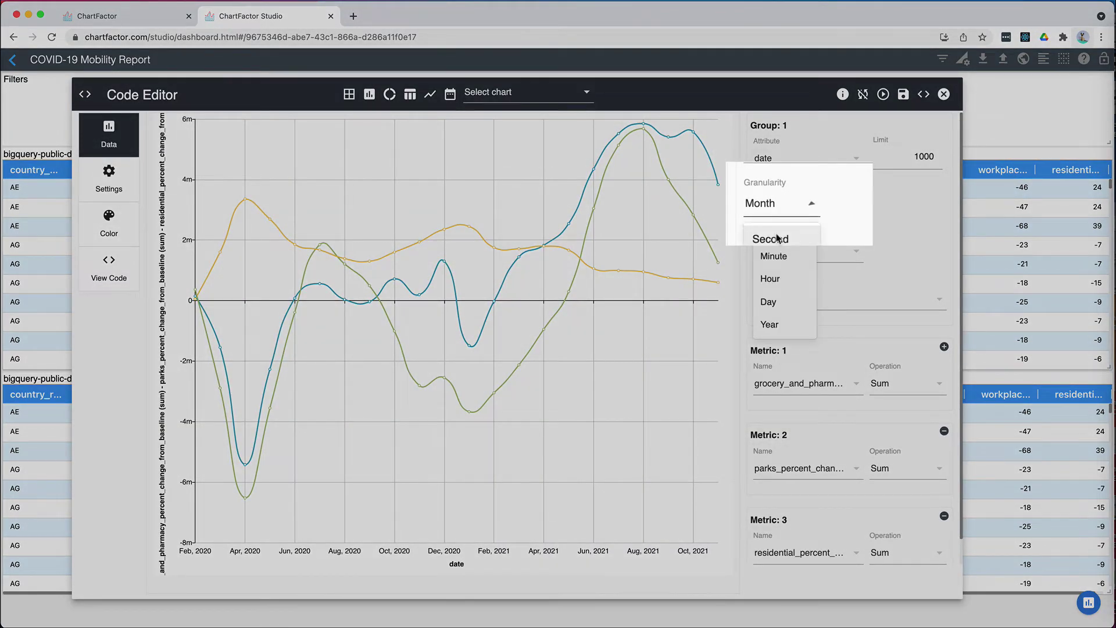
click(781, 301)
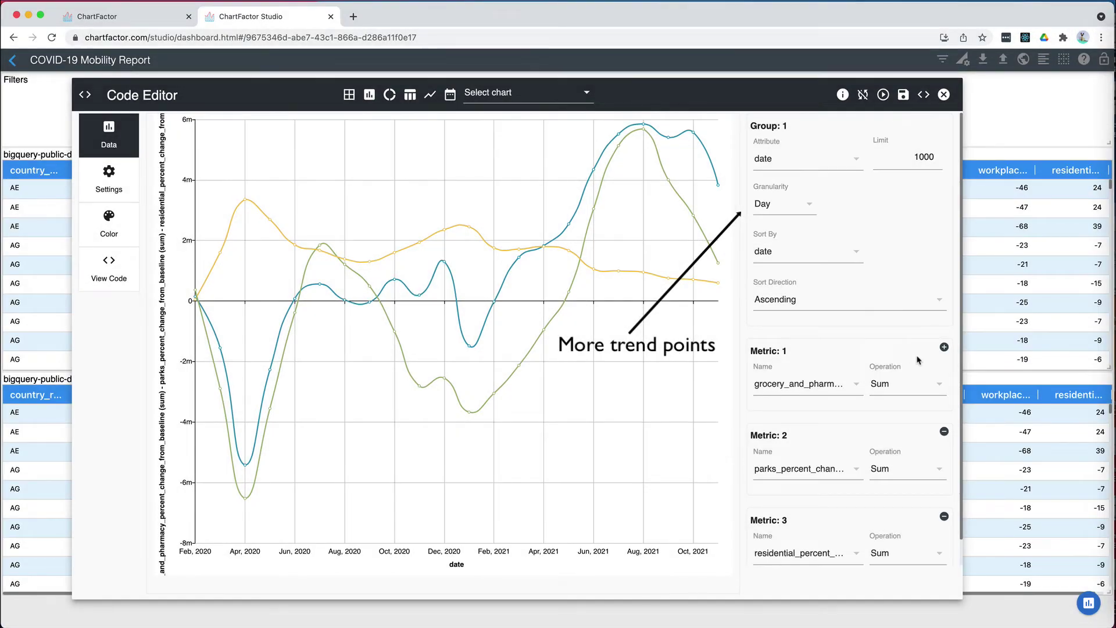
click(909, 384)
click(899, 411)
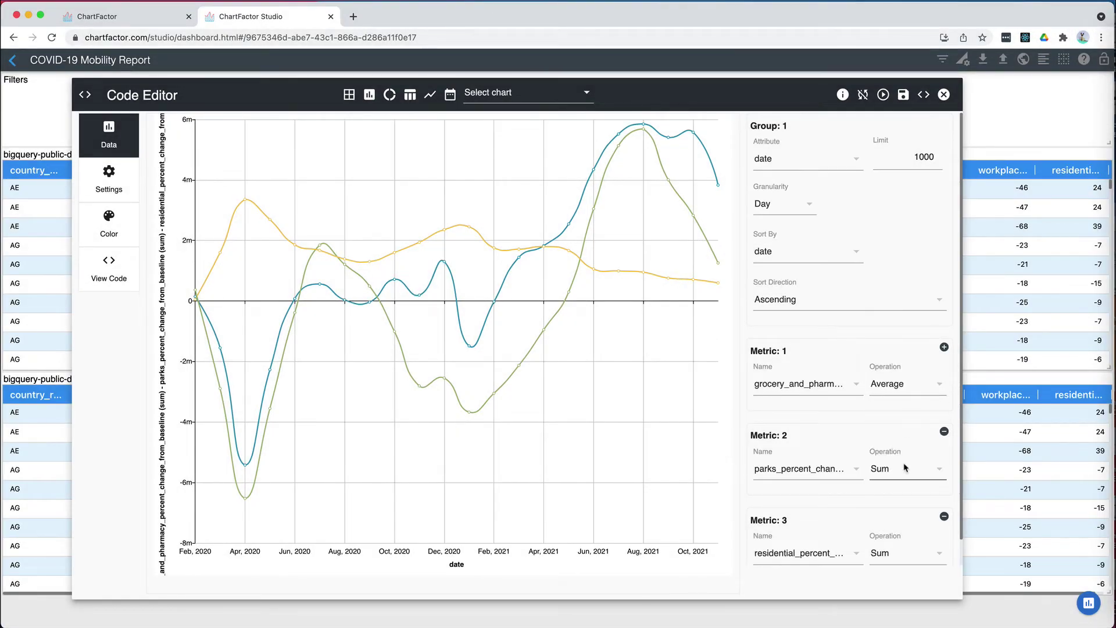
click(905, 468)
click(908, 500)
scroll(892, 495, down, 1)
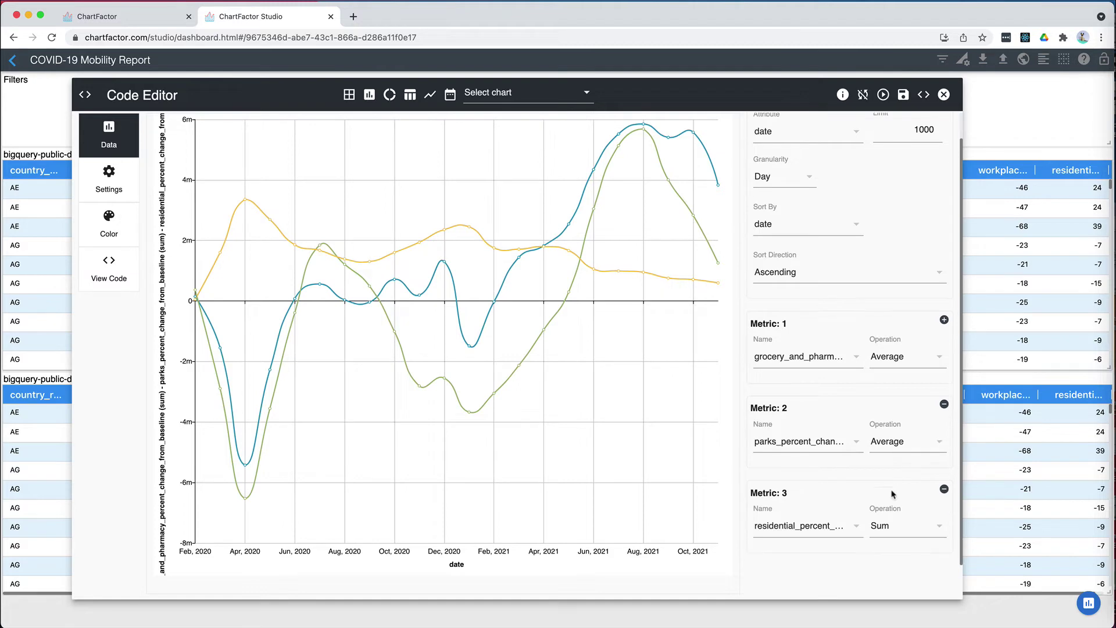
click(899, 526)
click(892, 541)
Step: Add retail_and_recreation as Metric 4
click(944, 319)
scroll(851, 451, down, 1)
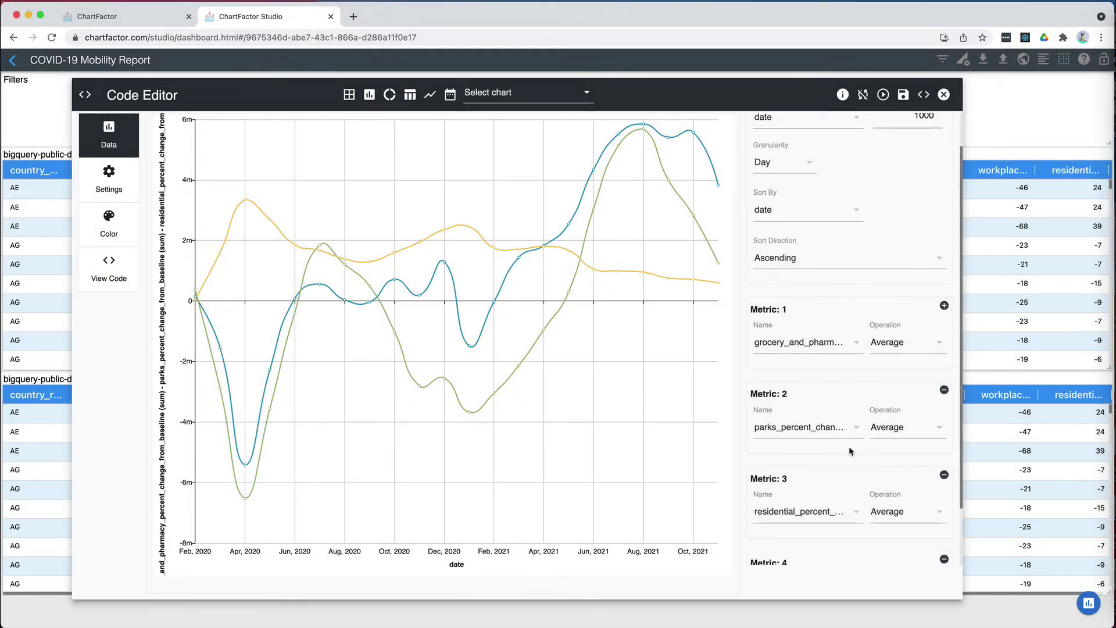
scroll(851, 451, down, 2)
click(789, 507)
text(reta)
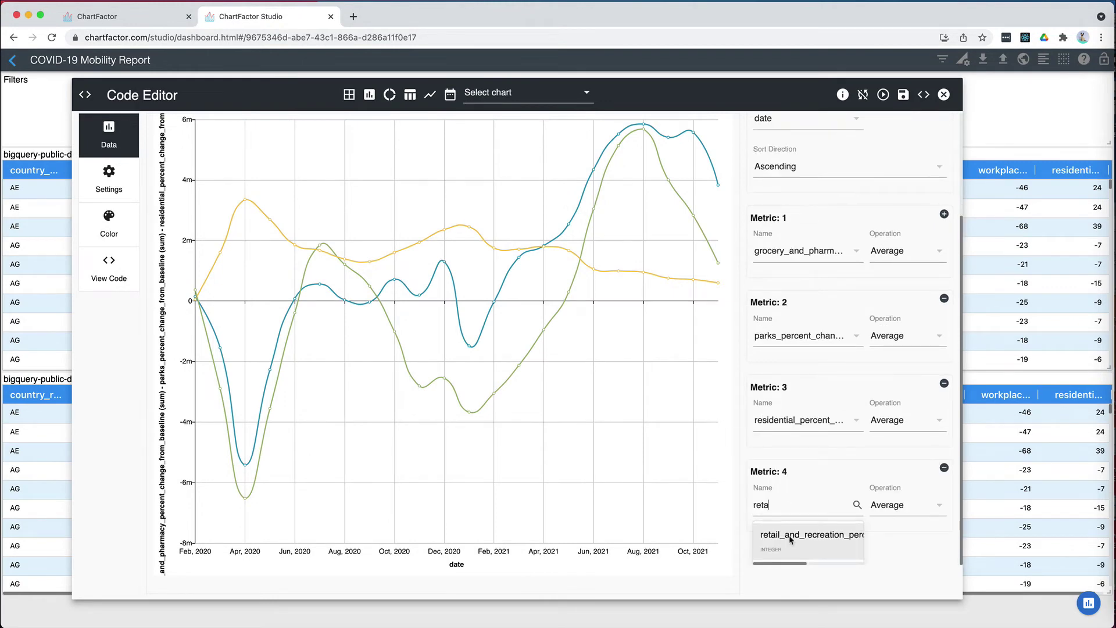
click(792, 534)
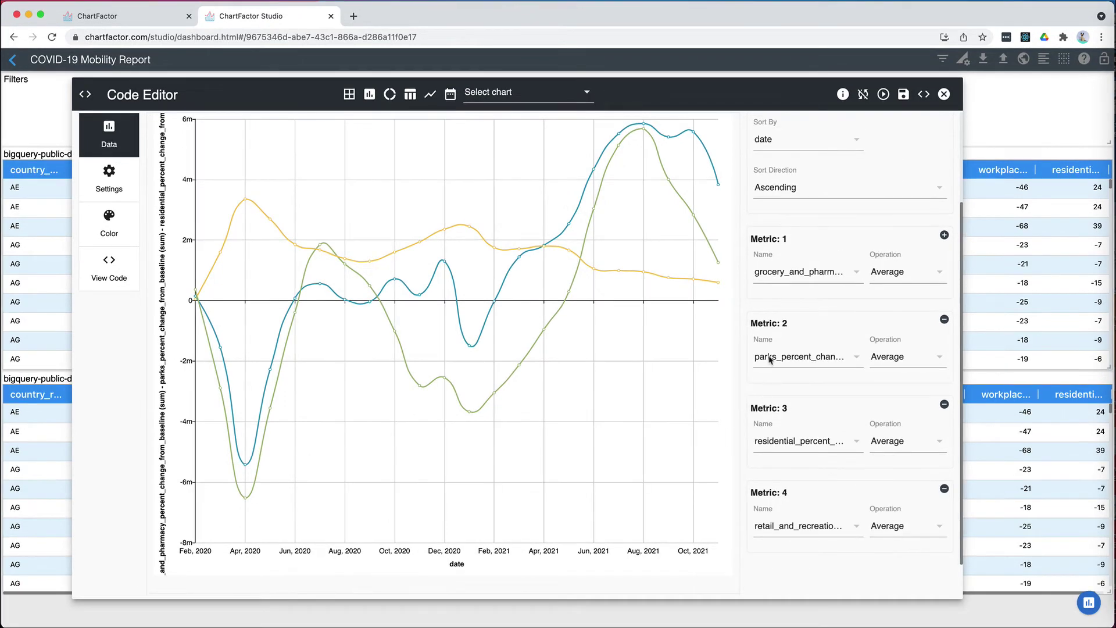
Step: Turn Axis Labels off, set the Legend to Top, and save the chart
click(109, 179)
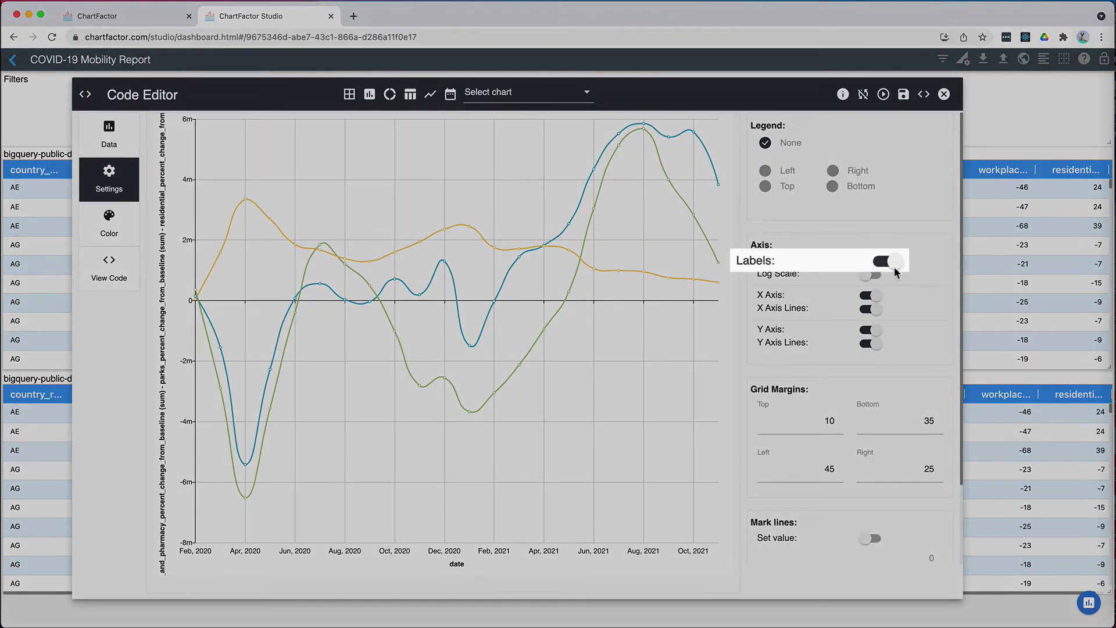
click(881, 265)
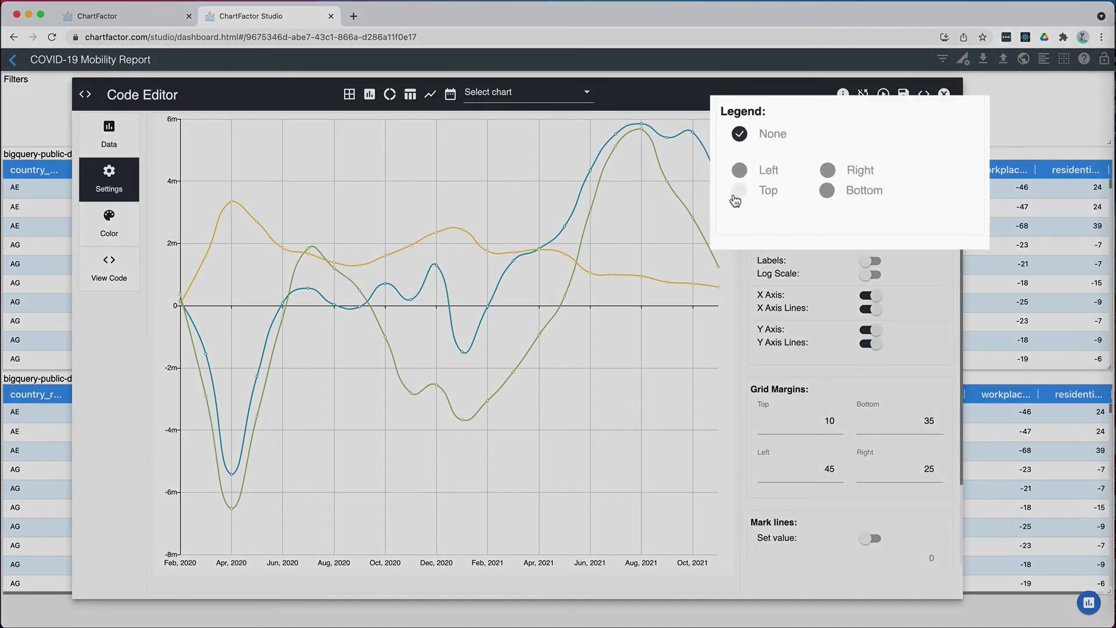
click(765, 186)
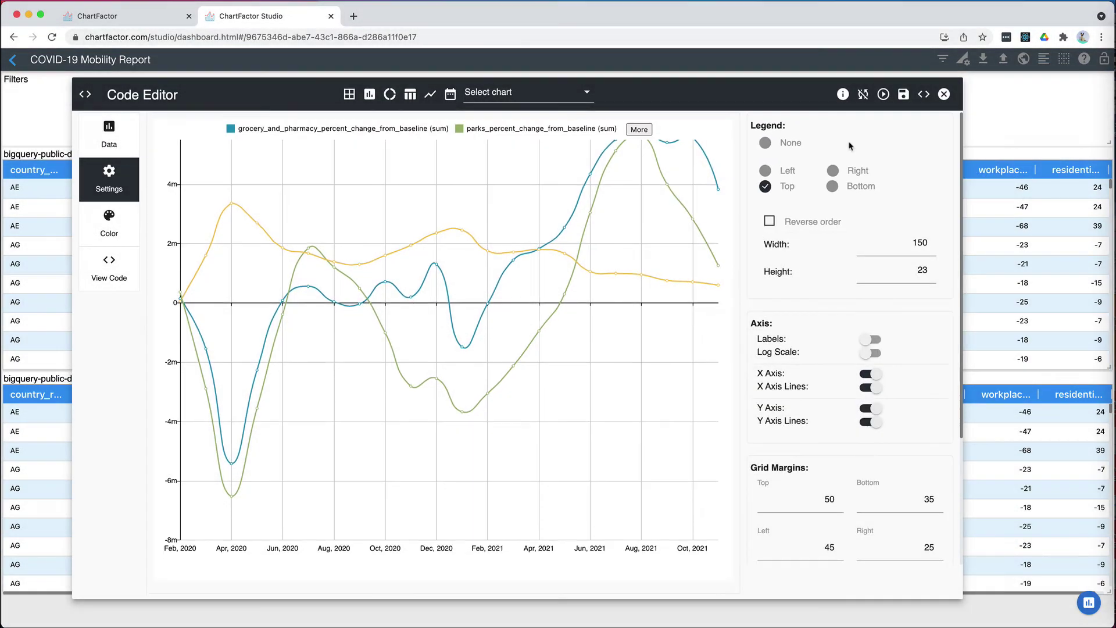
click(903, 94)
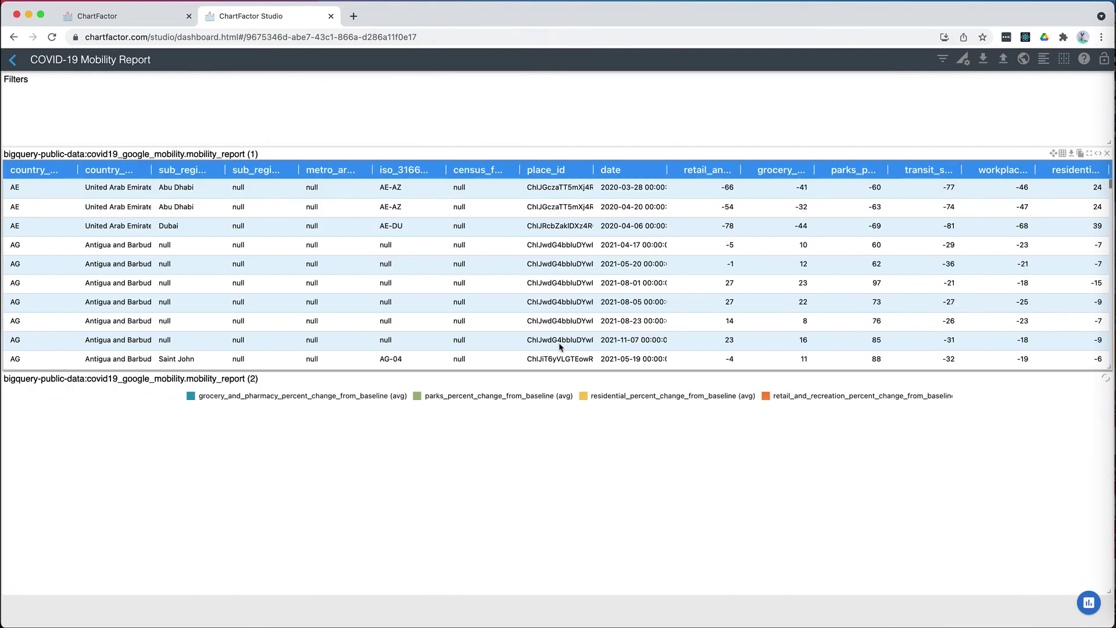
Step: Retitle the table widget 'Records' and the chart widget 'Trend'
double_click(122, 153)
text(Records)
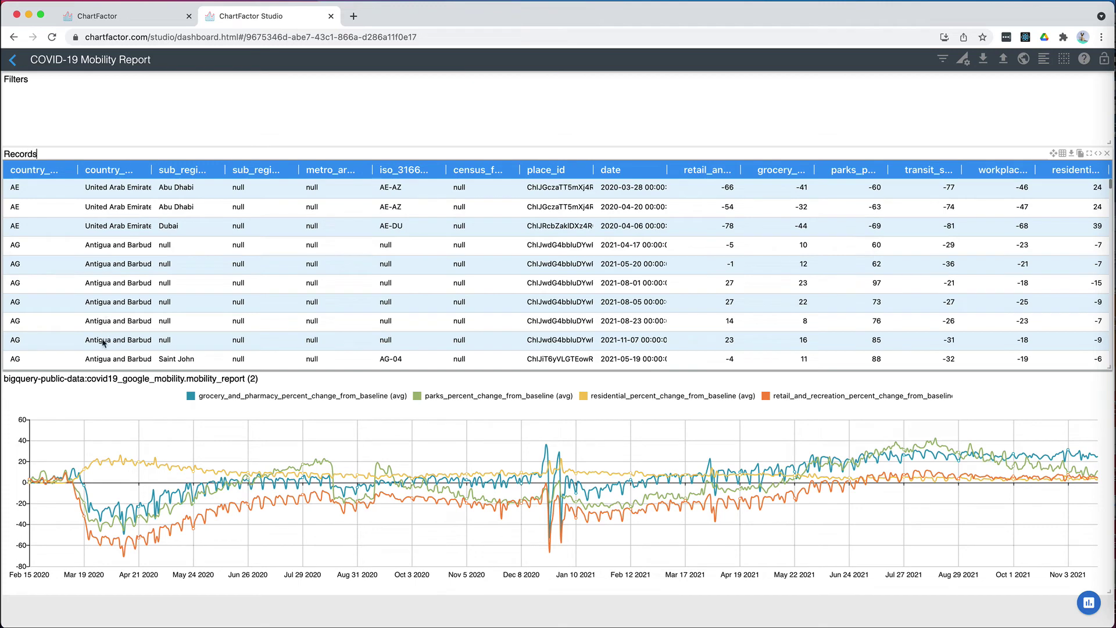
double_click(104, 378)
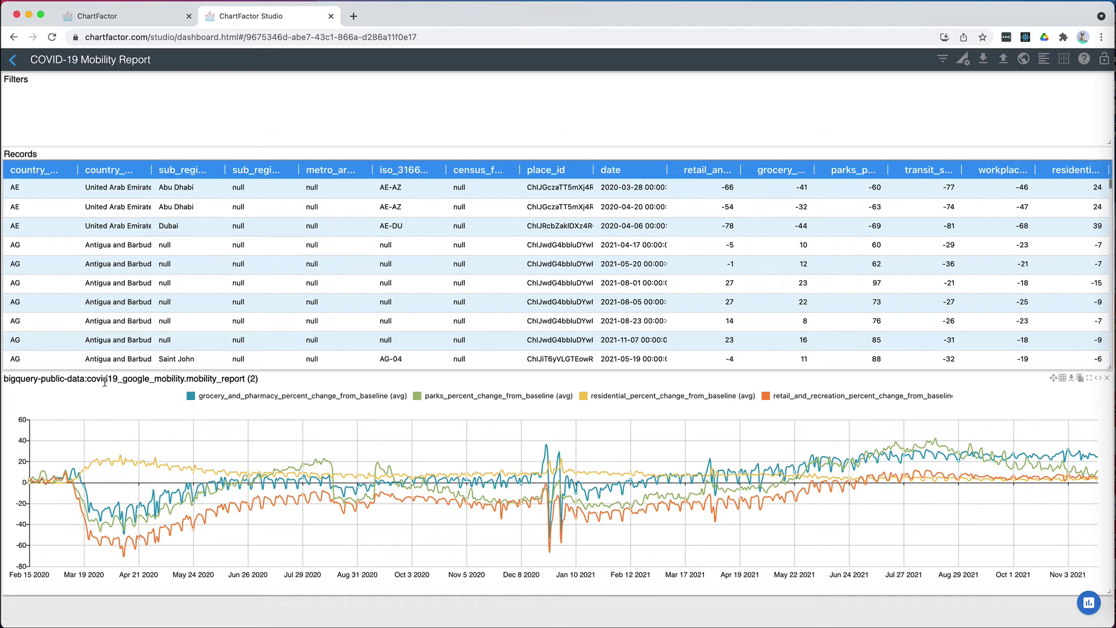
text(Trend)
key(Return)
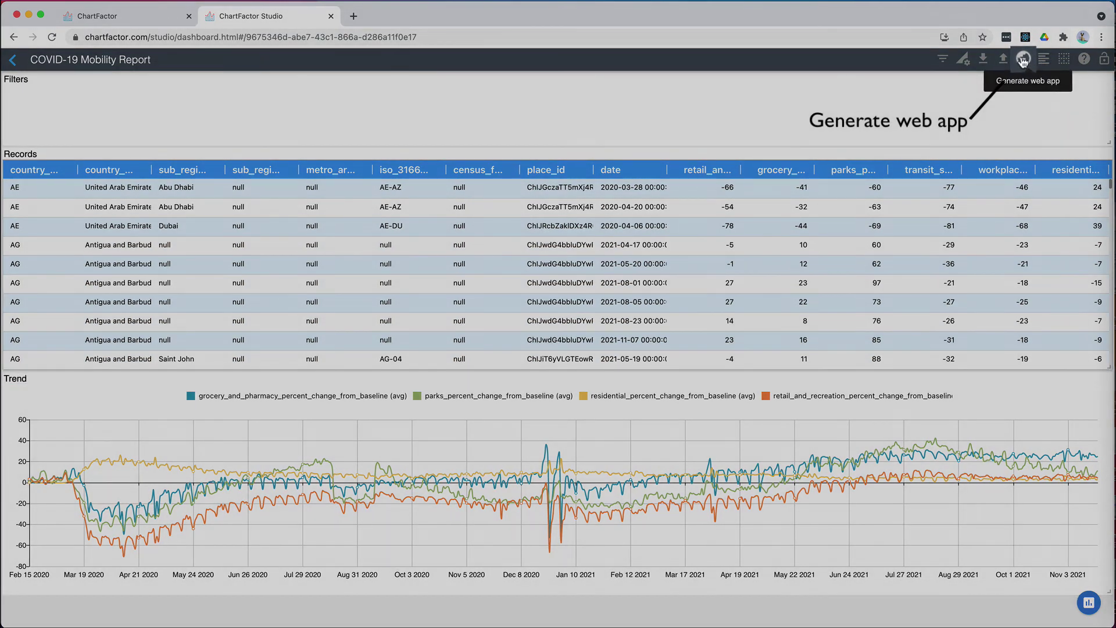
Step: Generate the dashboard's web app and save covid-19-mobility-report.zip into the Downloads folder
click(1023, 61)
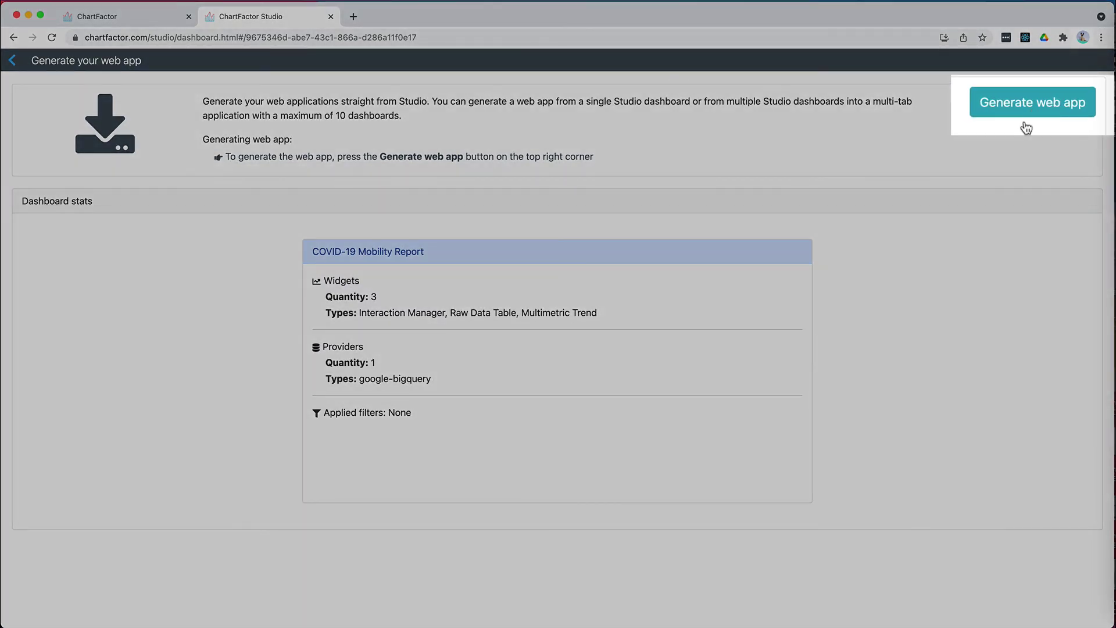
click(1030, 118)
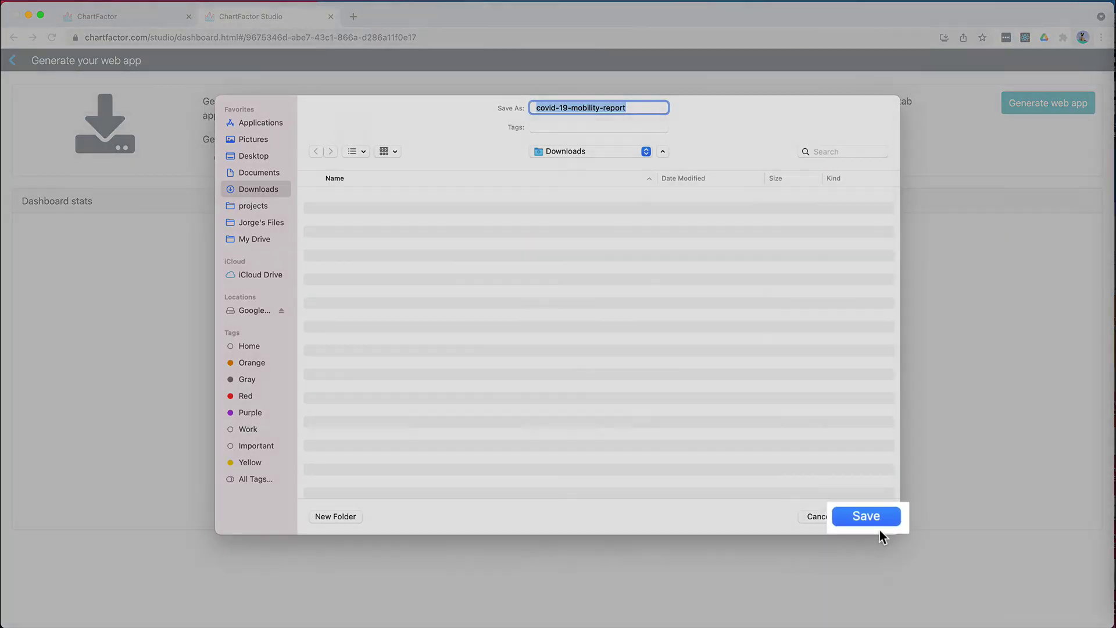
click(873, 521)
Step: Unzip covid-19-mobility-report.zip in ~/Downloads and serve it with python3 http.server on port 8080
key(super+Tab)
key(super+Tab)
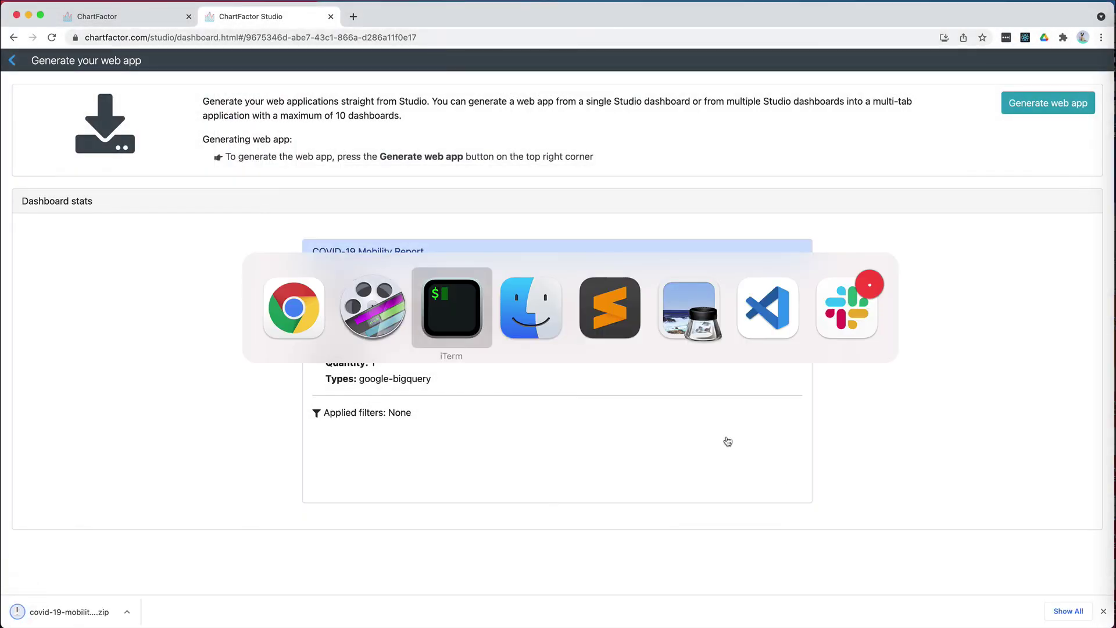
text(rt)
key(Return)
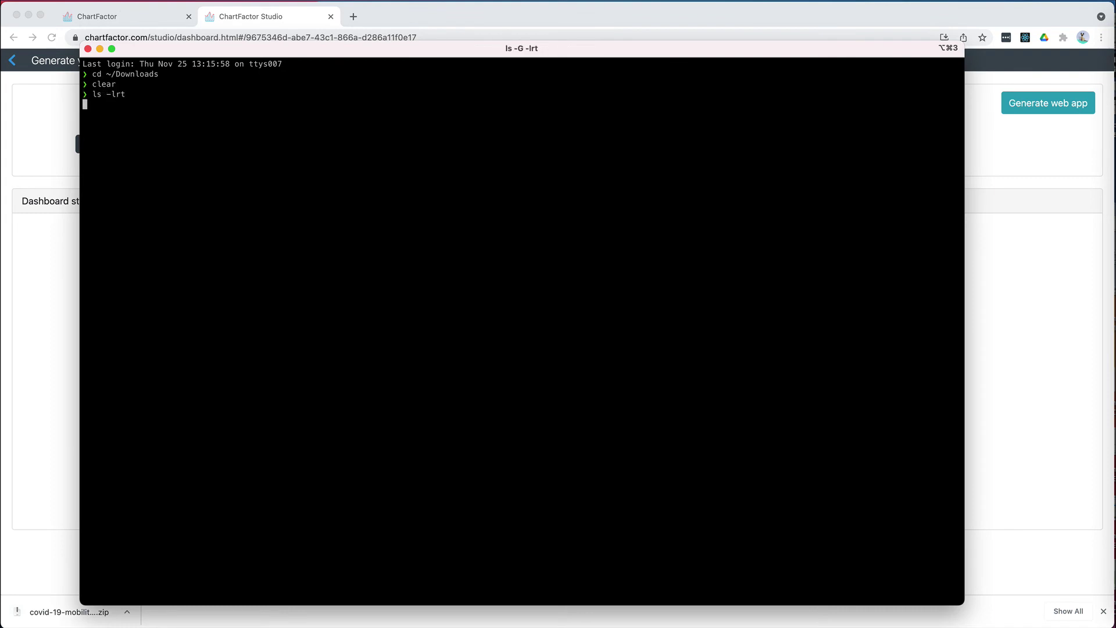
text(unzip co)
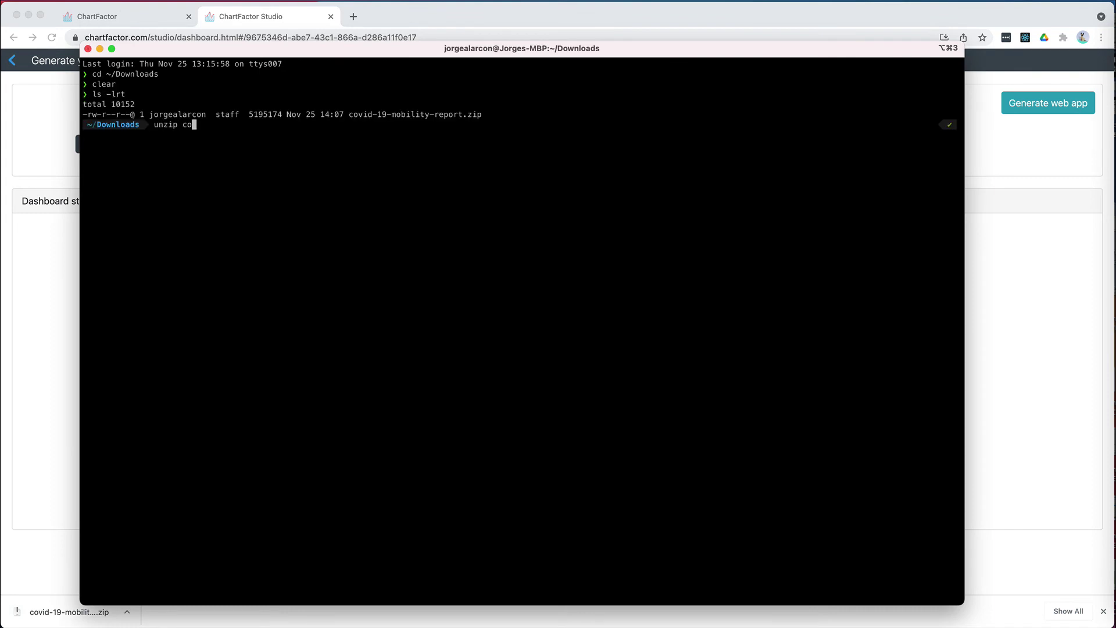
key(Tab)
key(Return)
text(lrt)
key(Return)
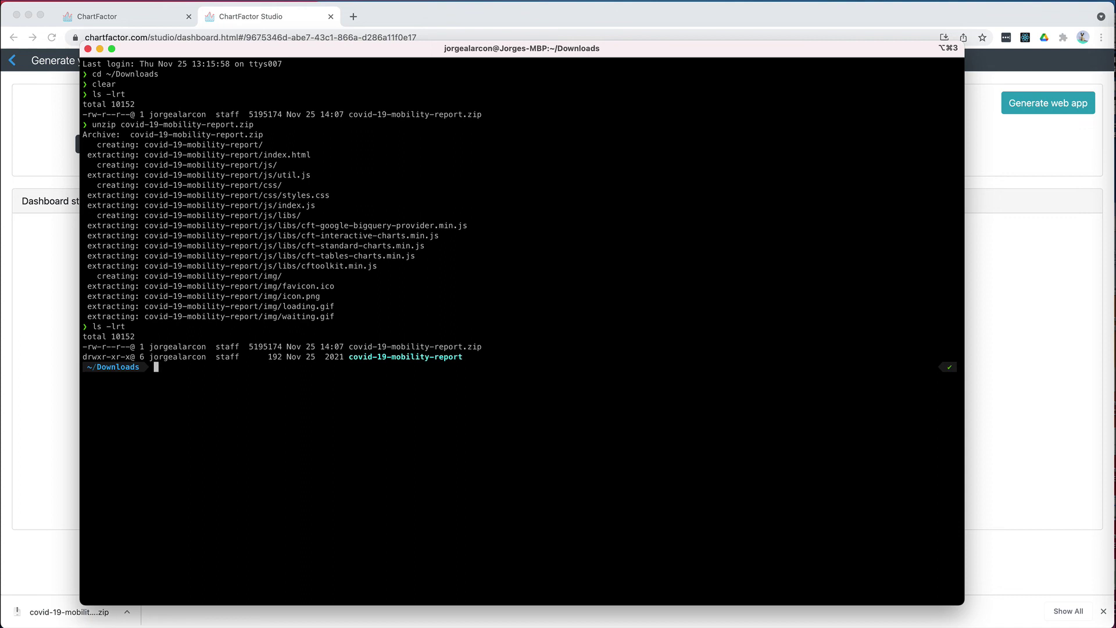
text(pytho)
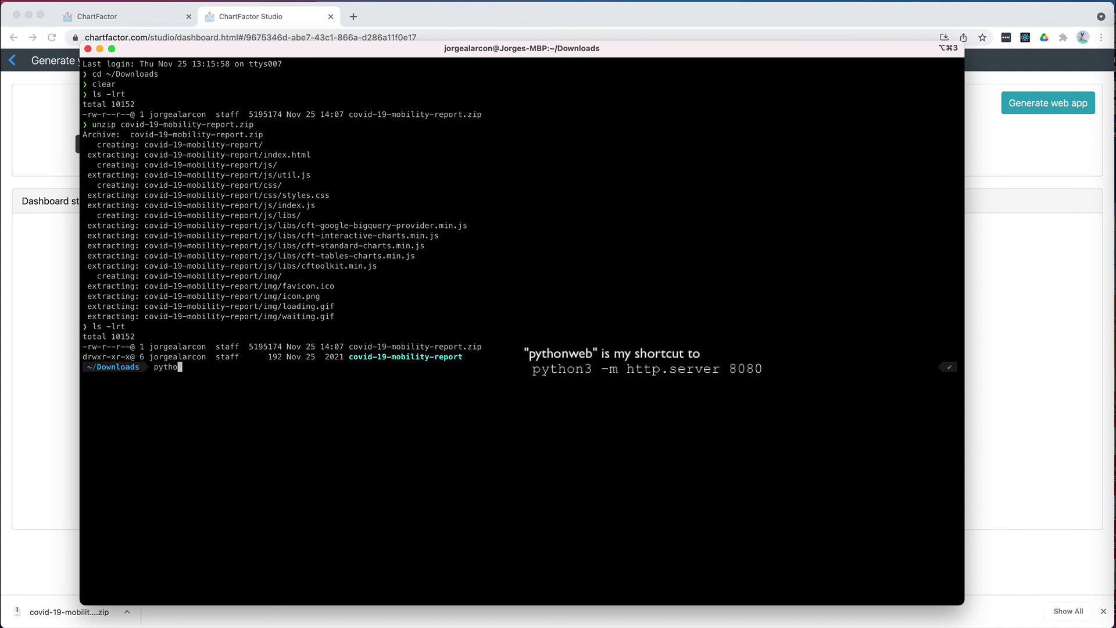
text(b)
key(Return)
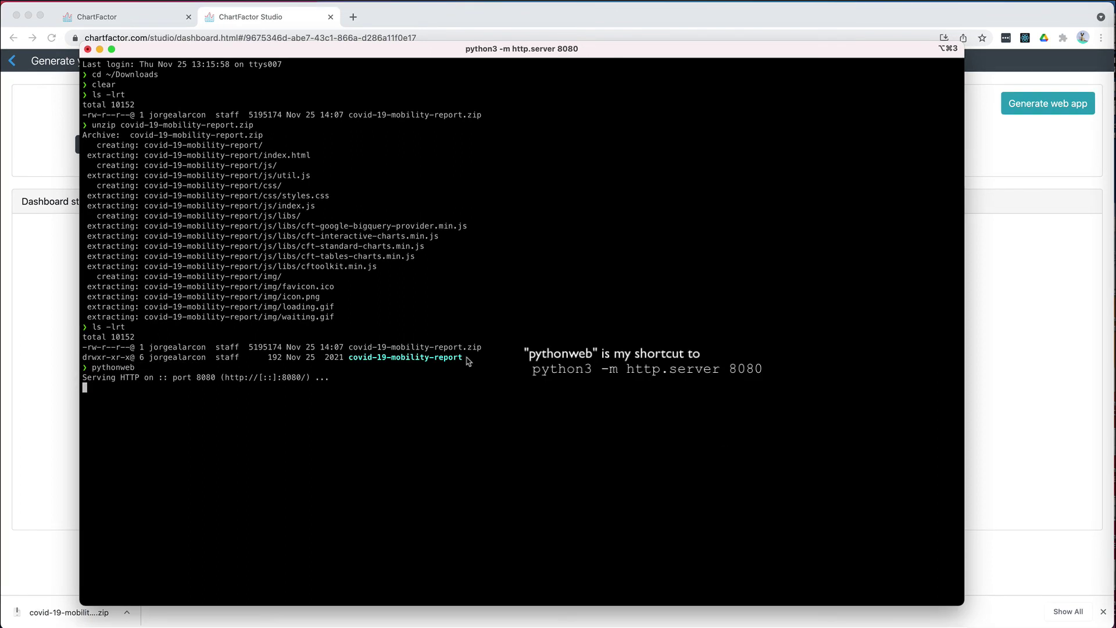
drag(469, 361, 353, 364)
click(61, 356)
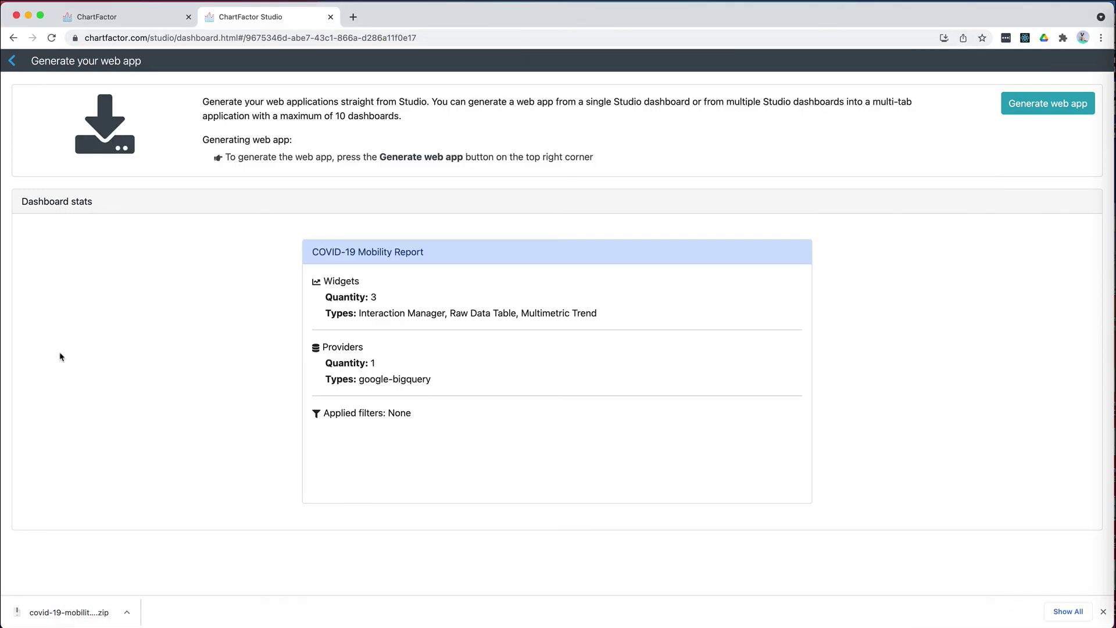
key(super+t)
text(http)
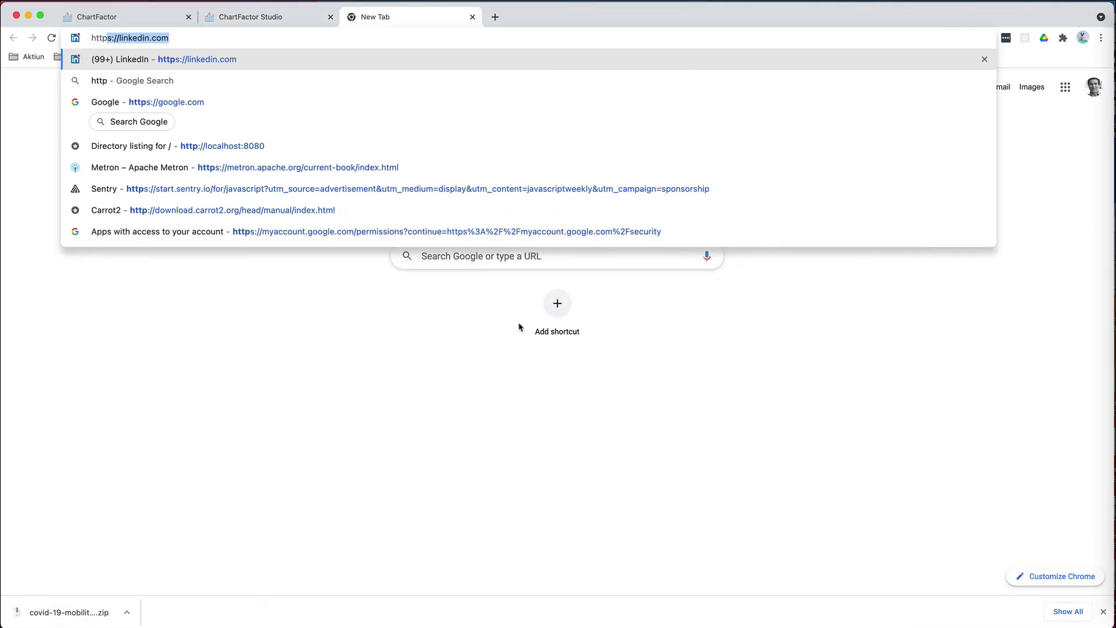
text(://localhost:8080/)
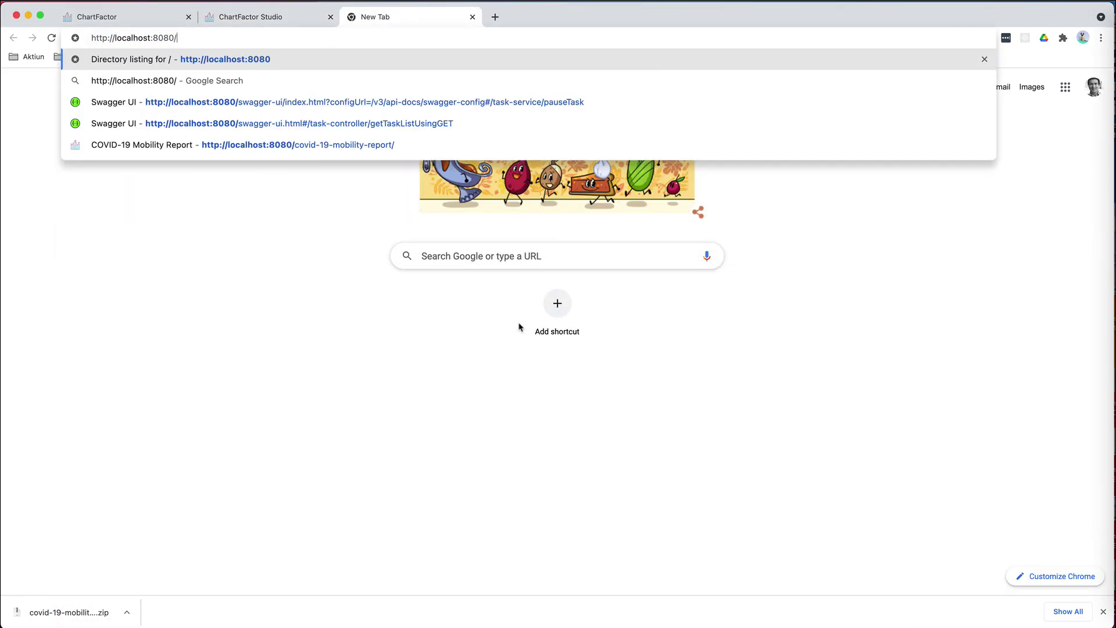
text(covid-19-mobility-report/)
key(Return)
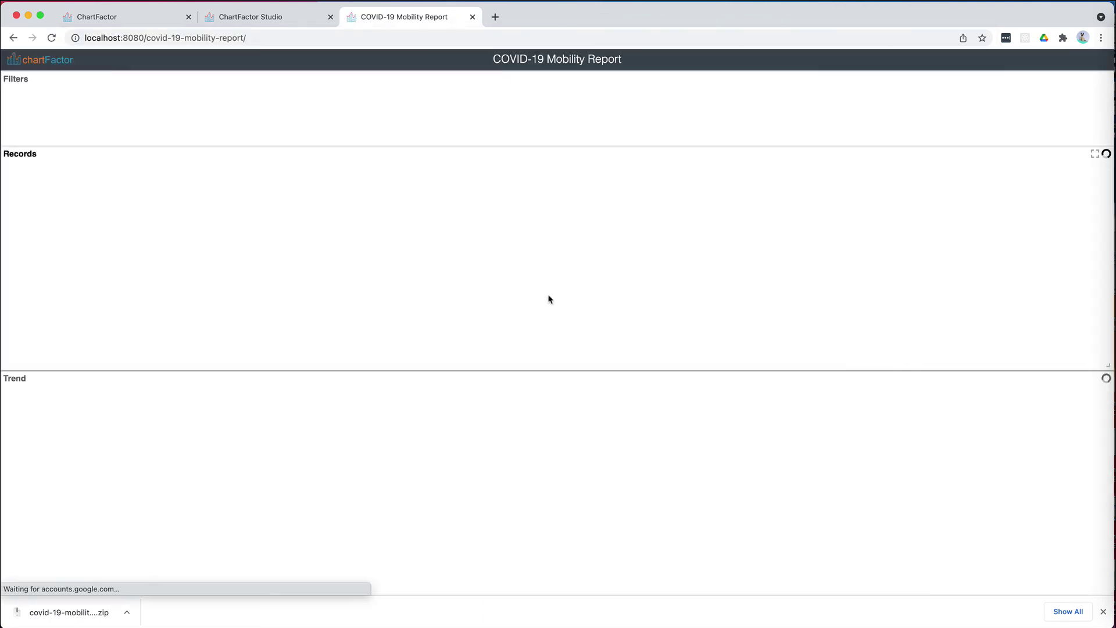